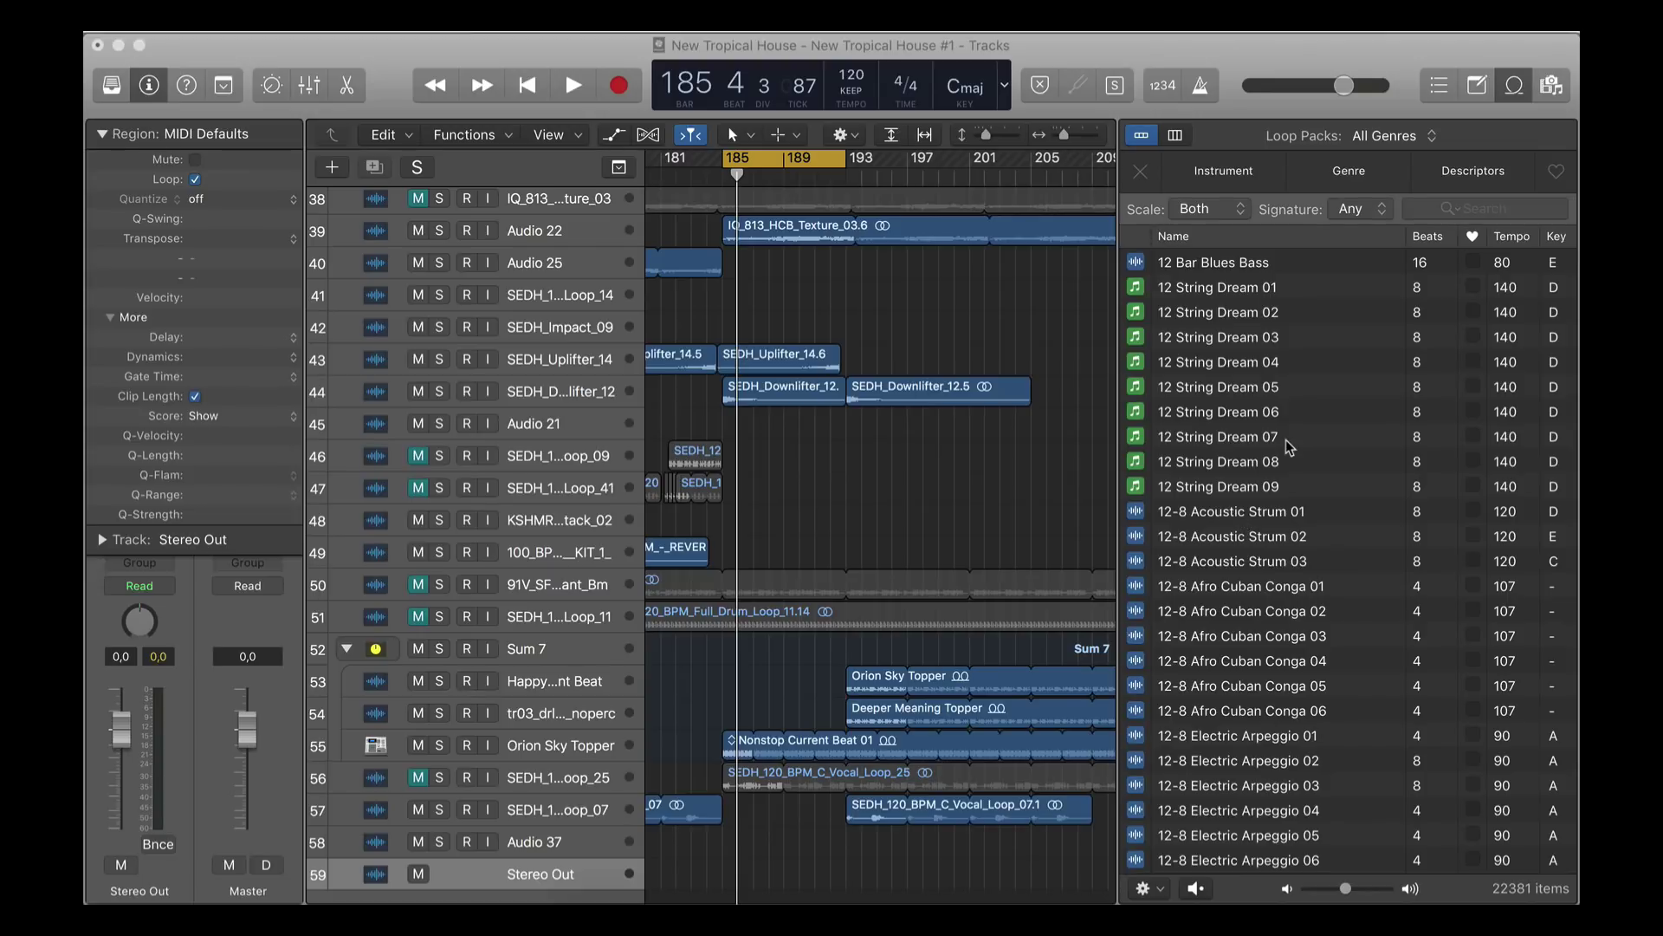
Step: Filter the Loop Browser to the Deep House loop pack and All Drums
click(1049, 500)
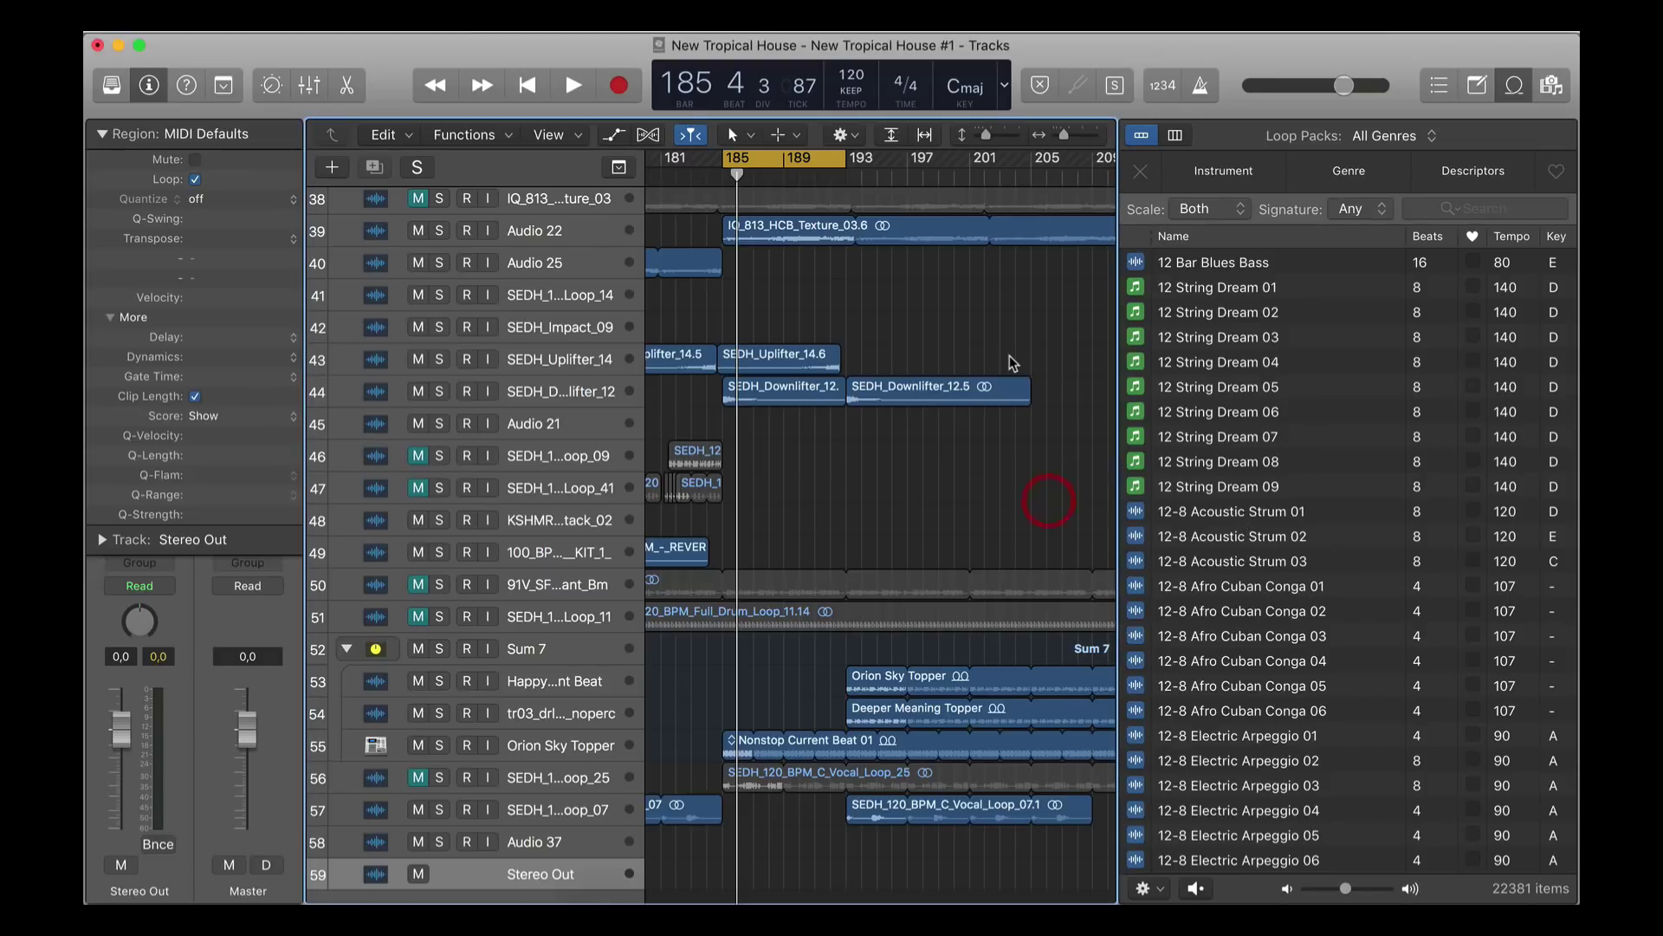
click(901, 312)
click(1391, 137)
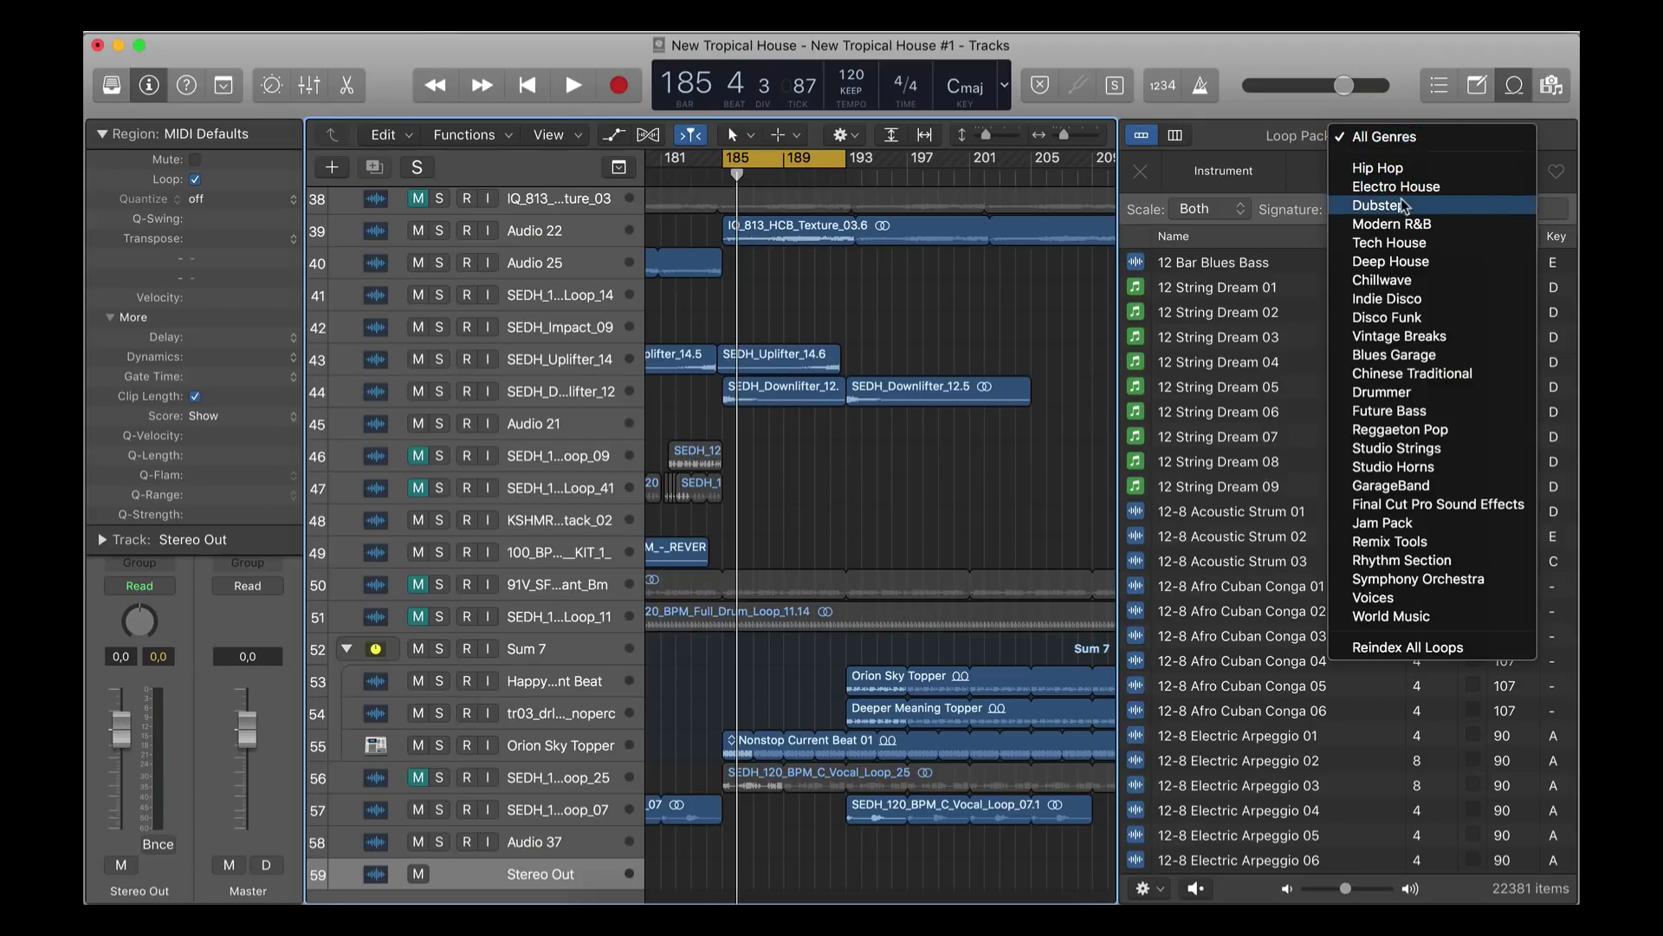
click(1406, 260)
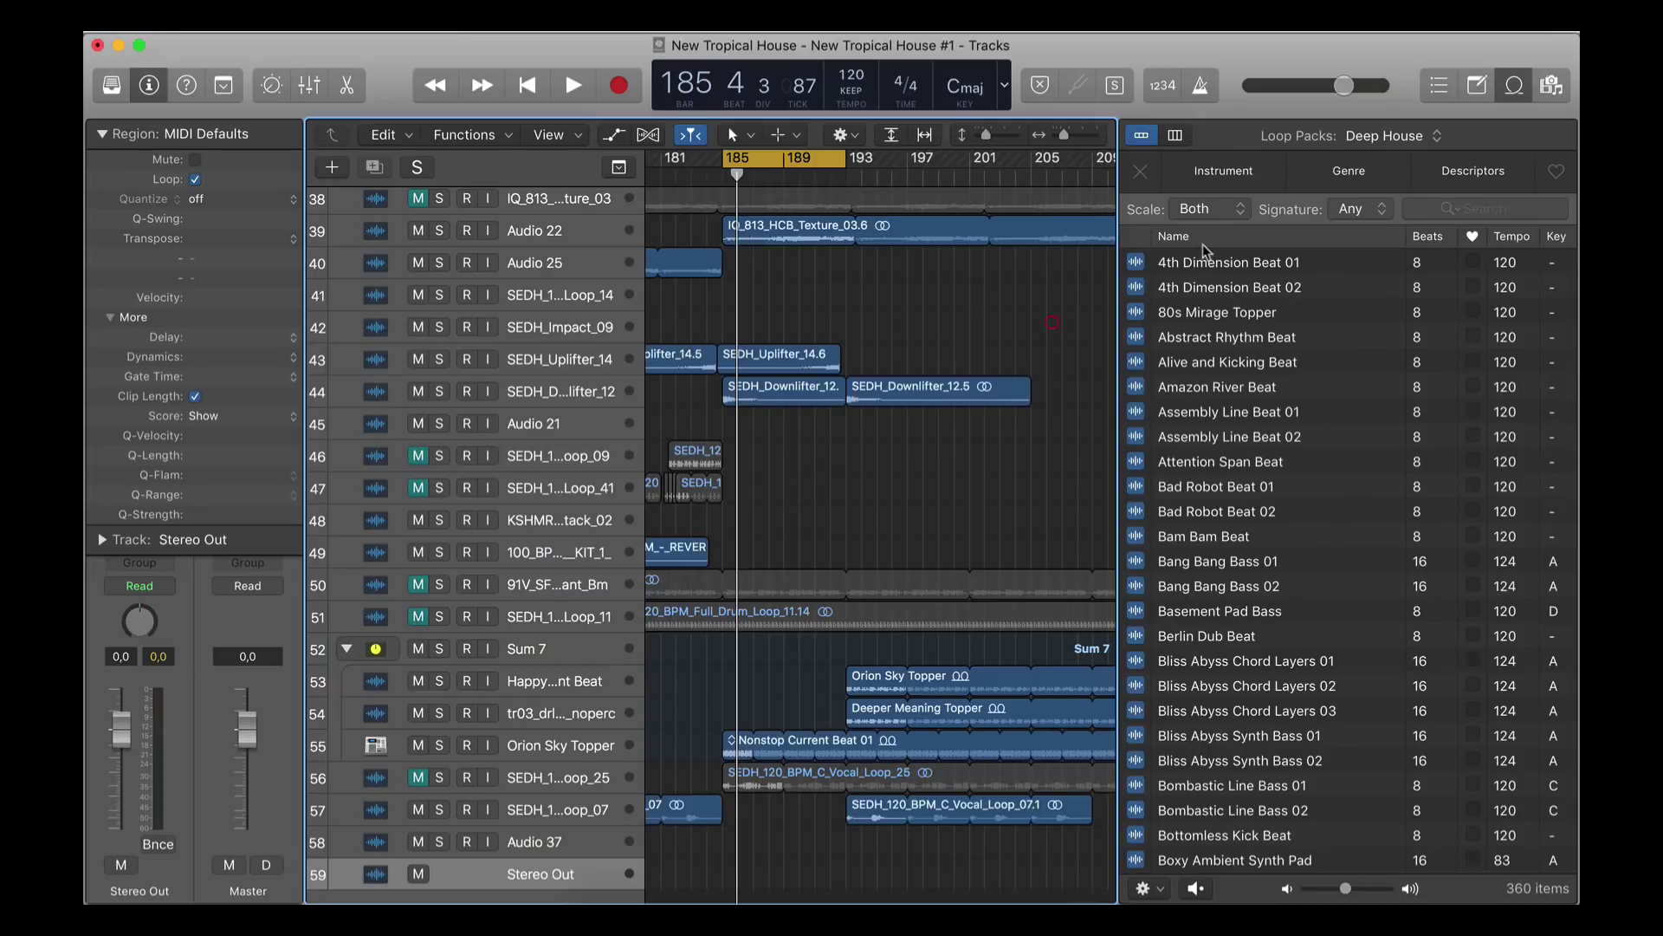
click(1241, 175)
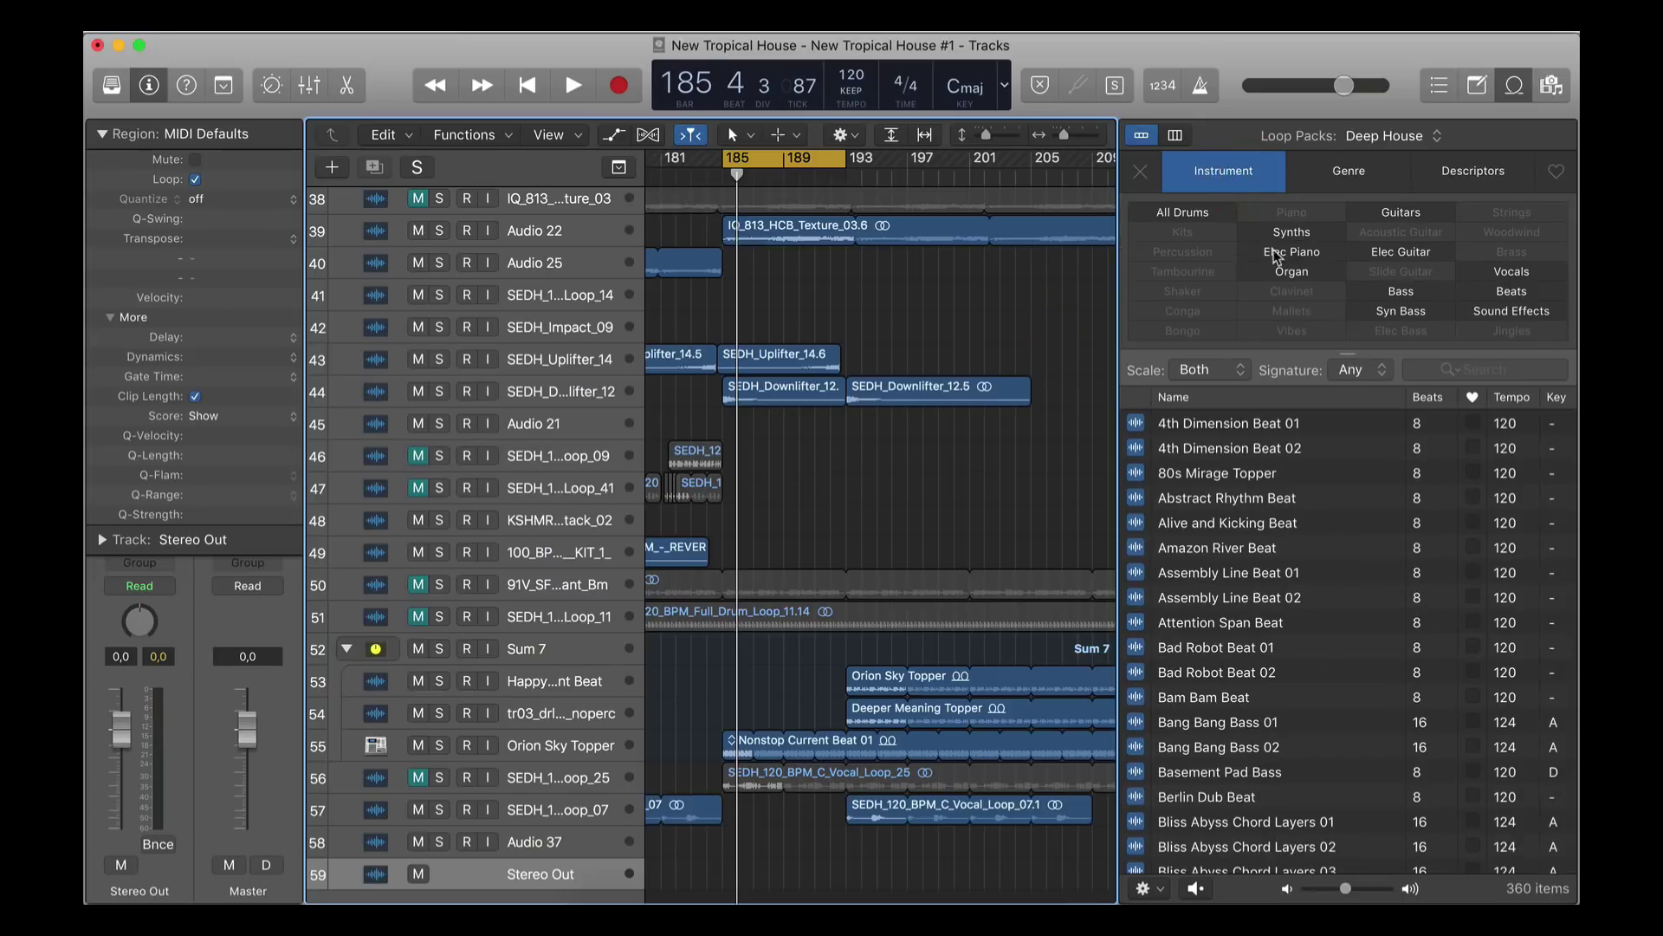
click(1190, 212)
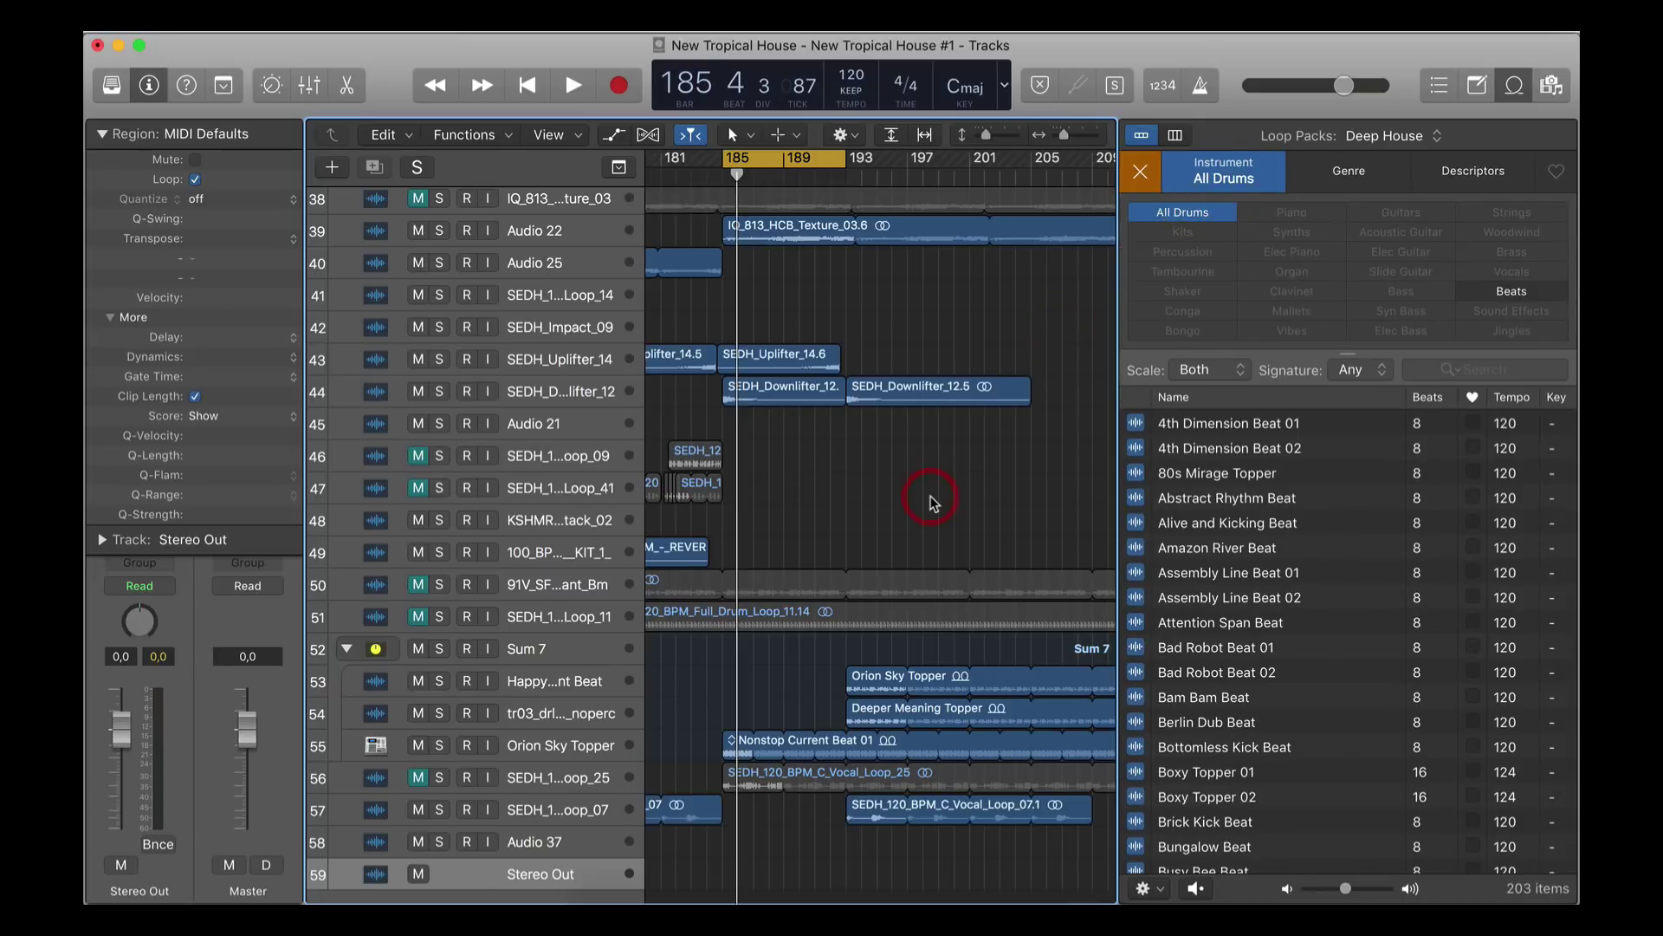
Step: Preview Amazon River Beat, Berlin Dub Beat, Brick Kick Beat and Boxy Topper 02 during playback, then stop
key(space)
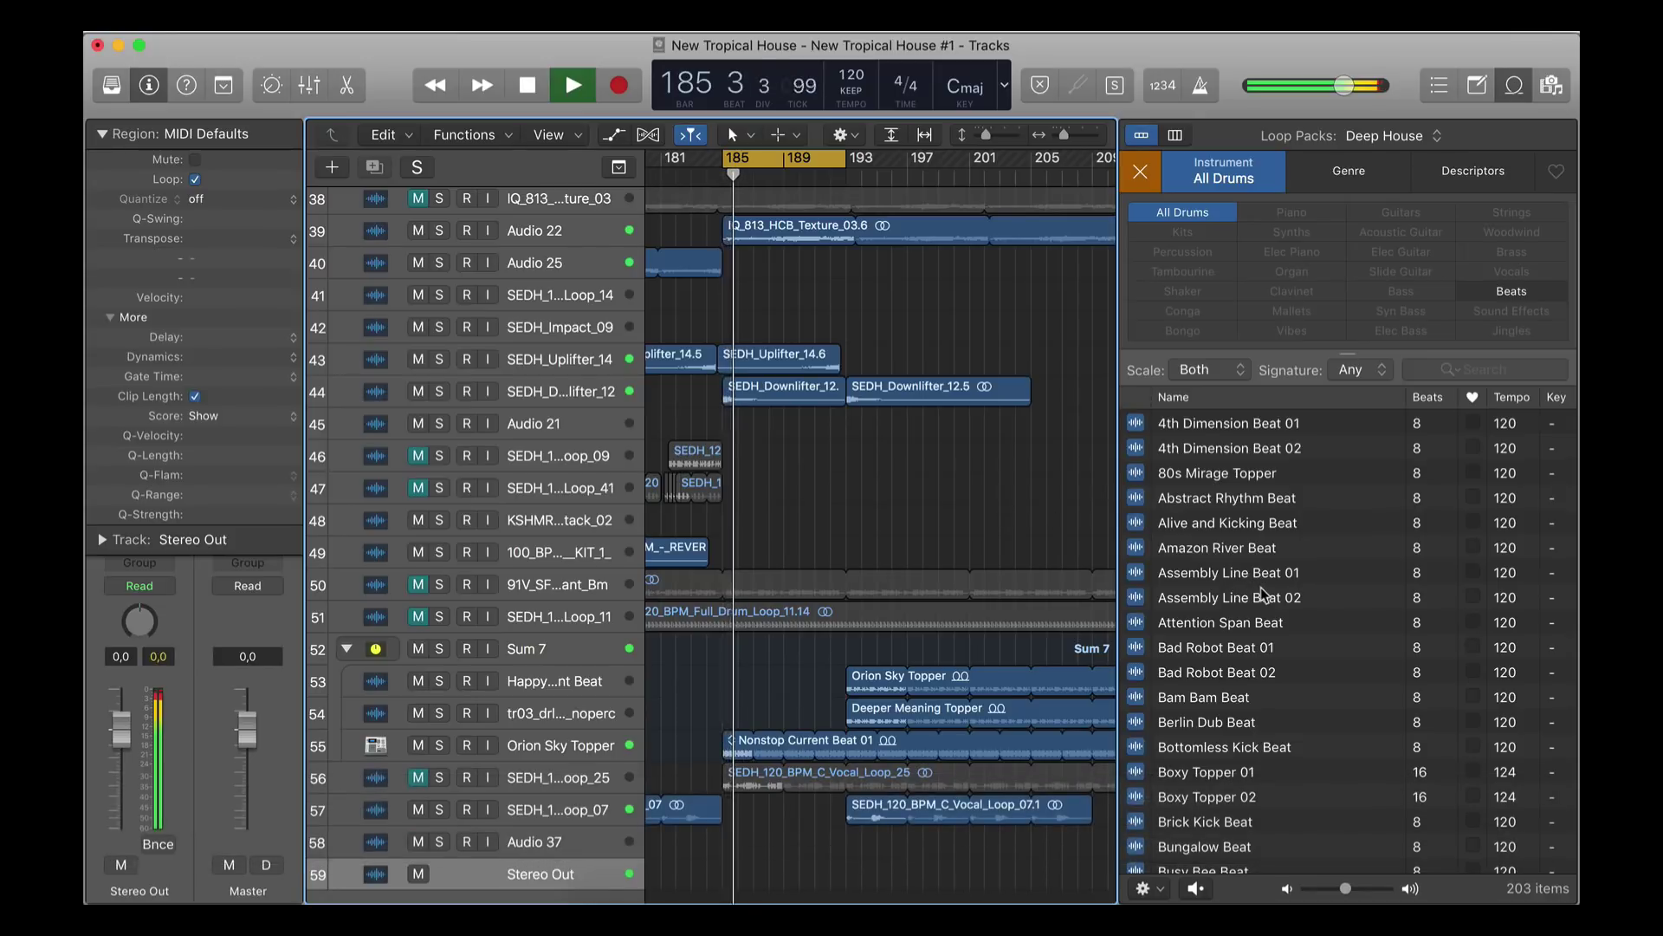
click(1258, 550)
mouse_move(1348, 890)
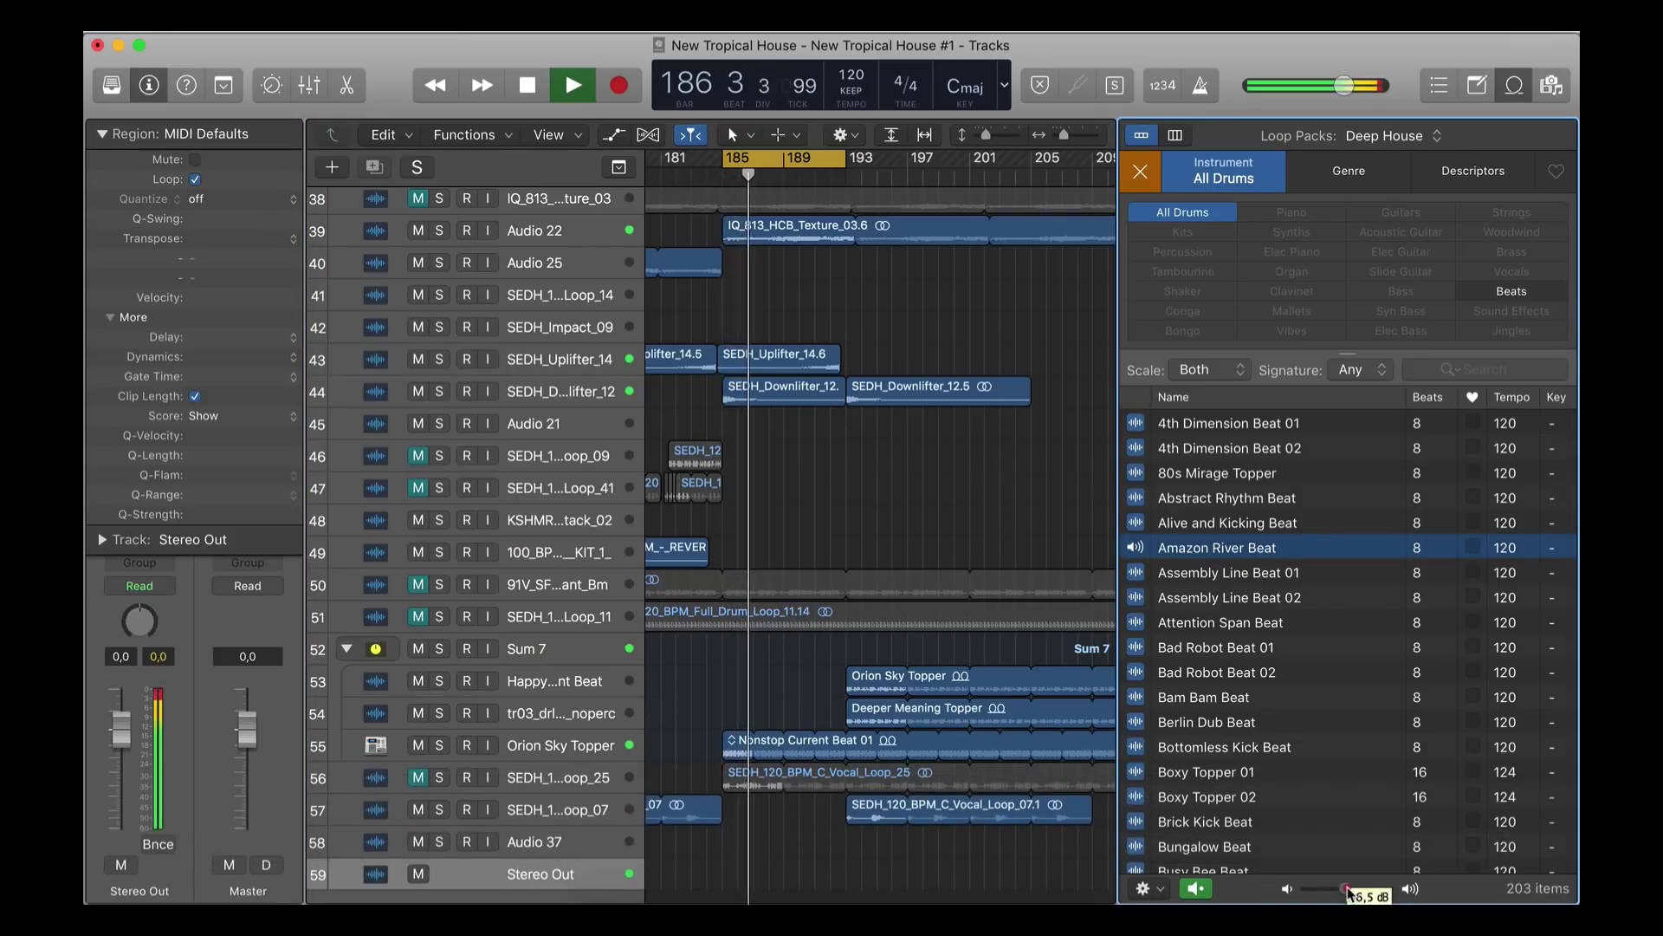
click(1254, 730)
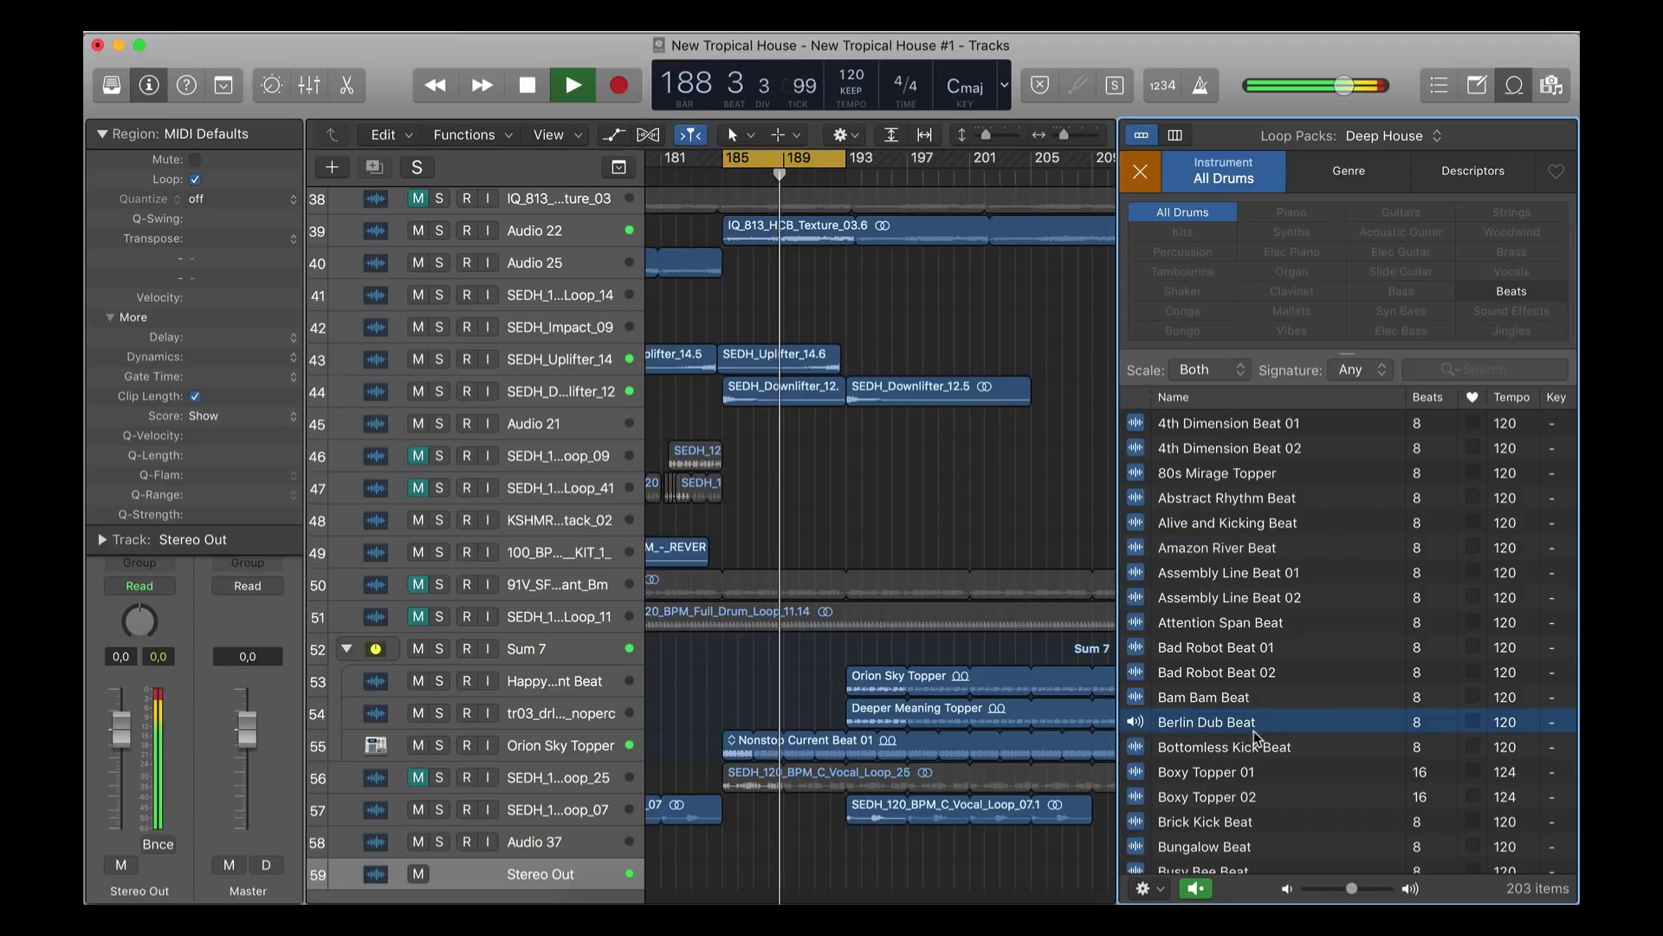
scroll(1255, 730, down, 3)
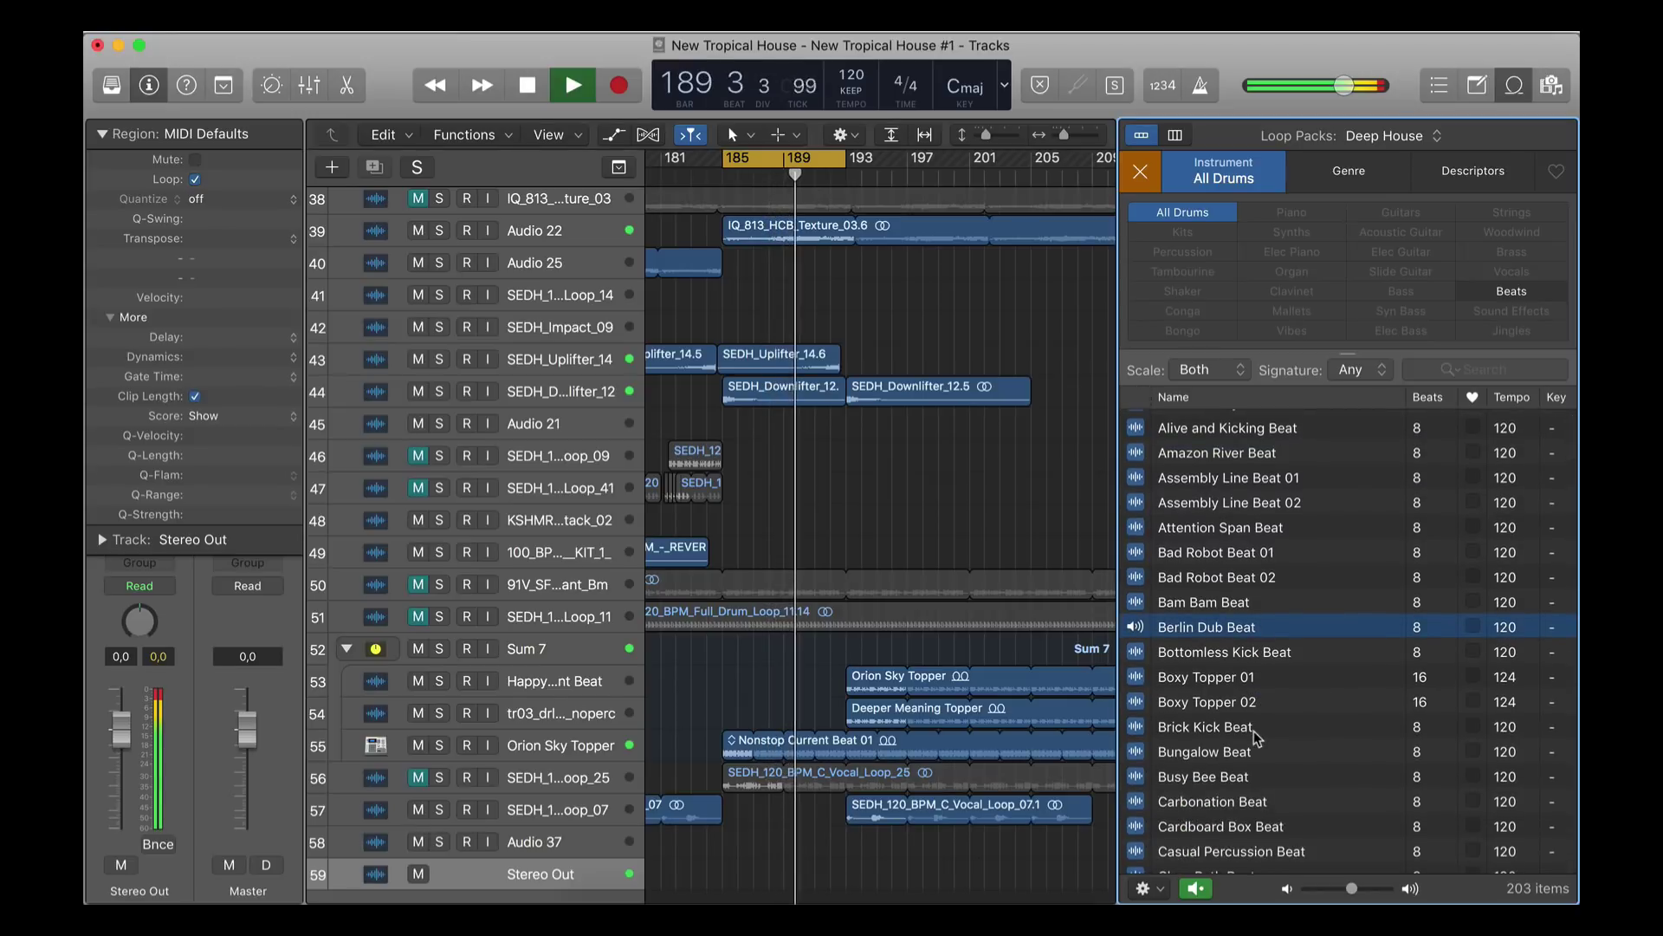
click(1254, 730)
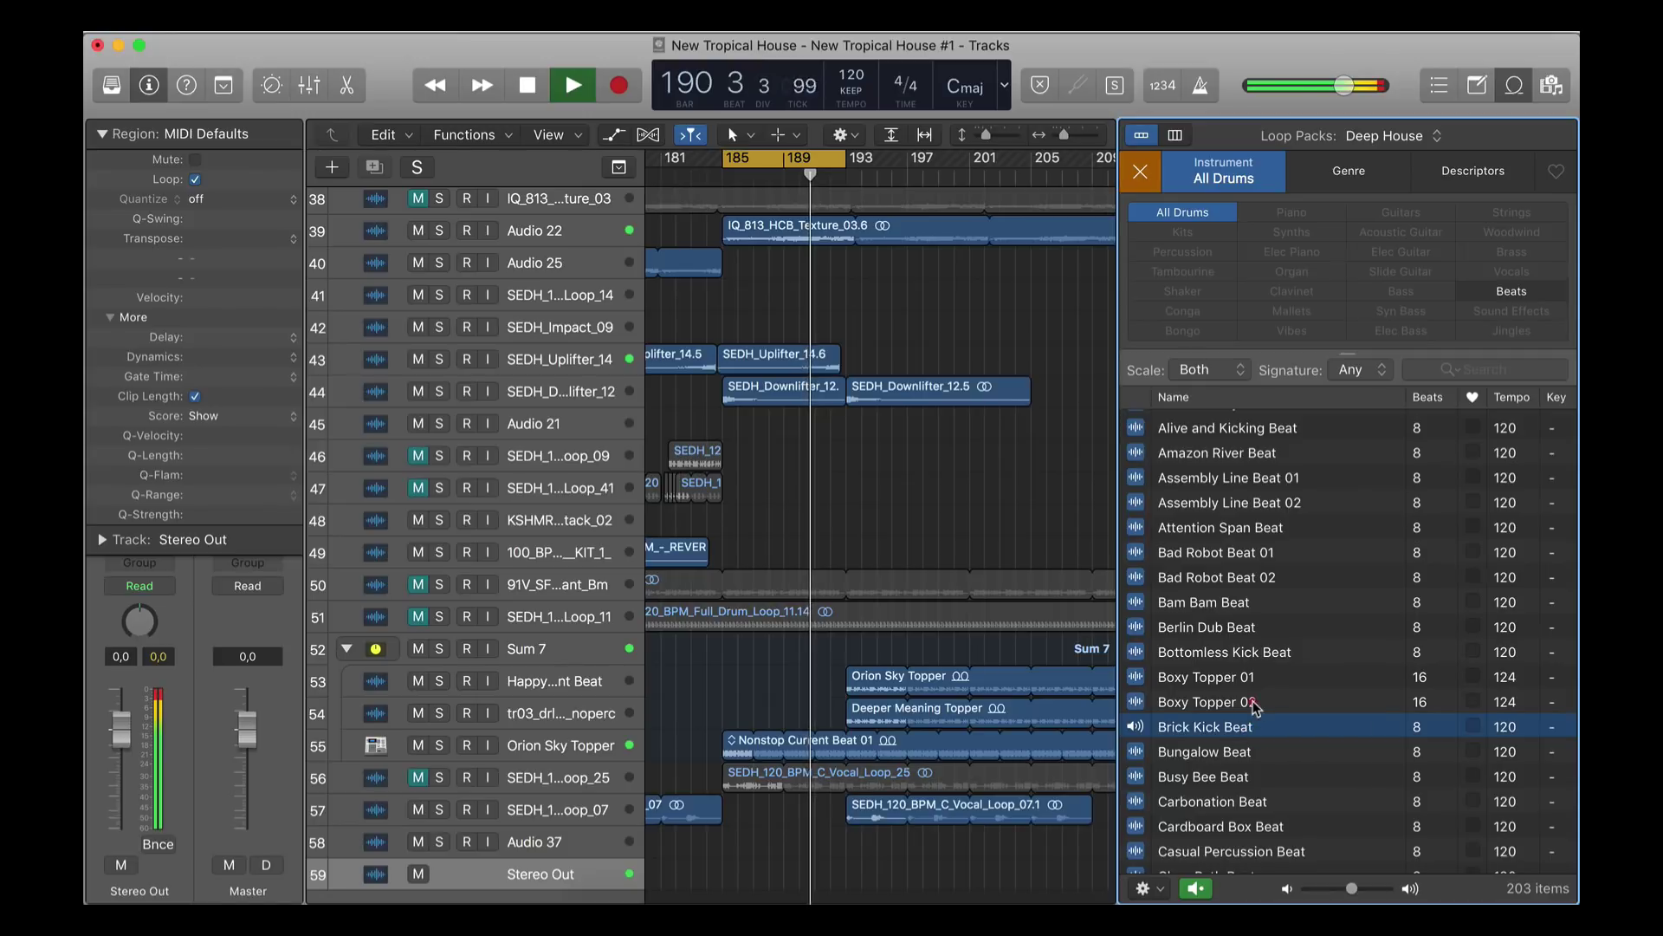
click(1254, 703)
click(1044, 544)
key(space)
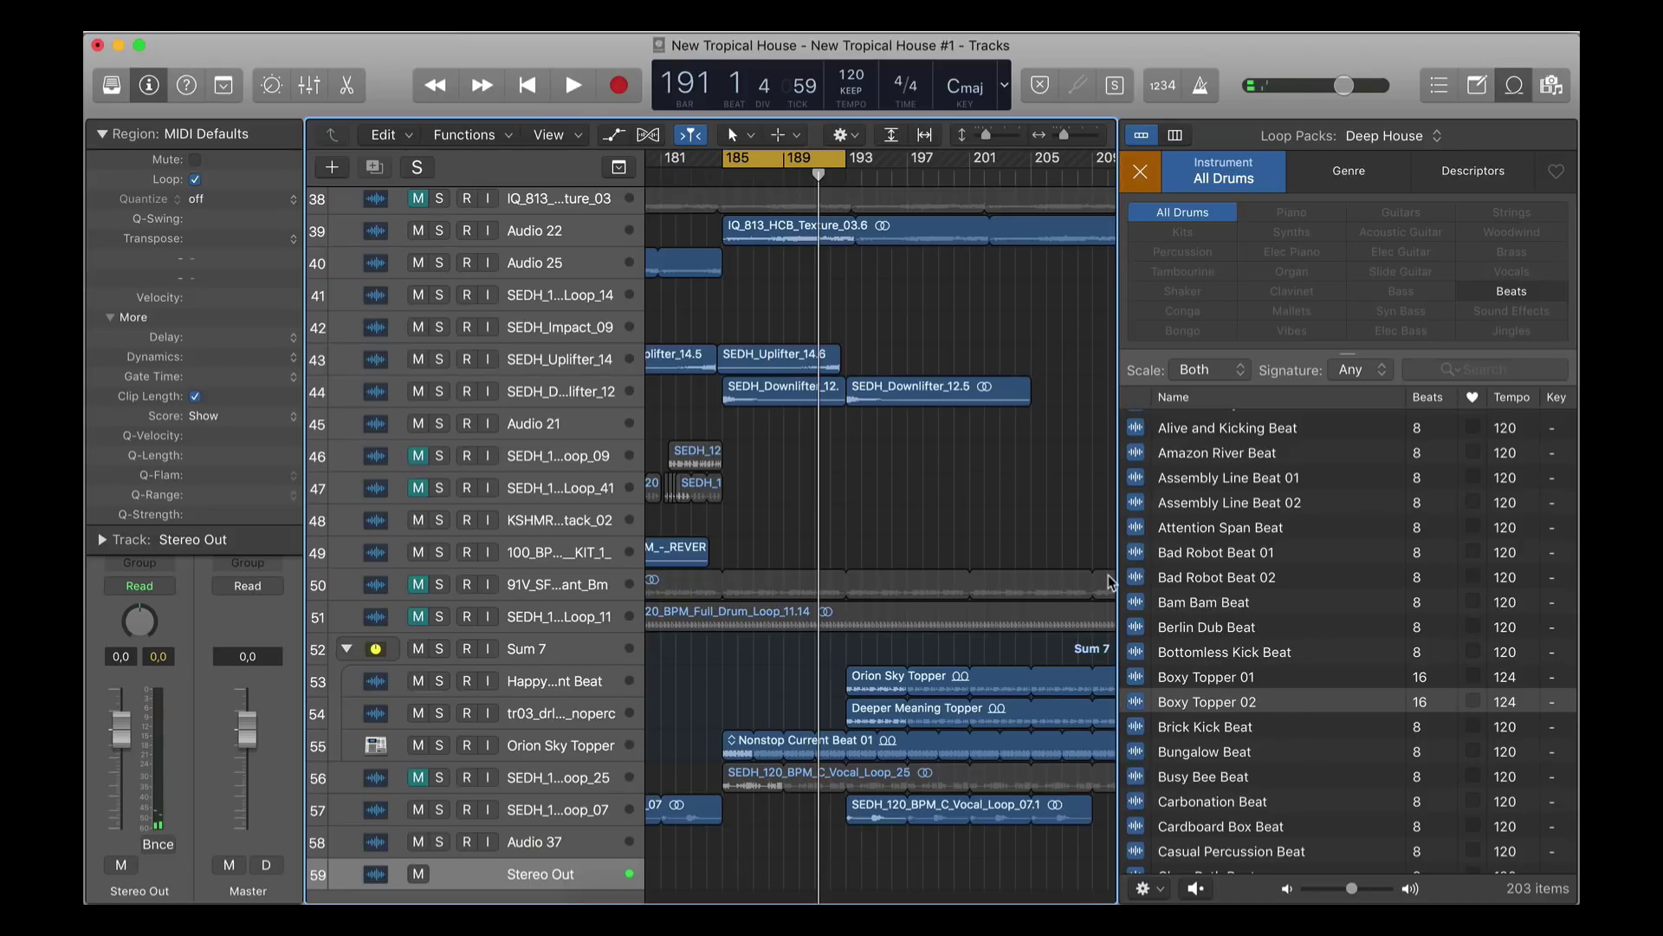
Step: Deselect the SEDH_Downlifter_12.5 region and switch the side pane to the All Files browser
click(964, 398)
click(936, 310)
click(1553, 85)
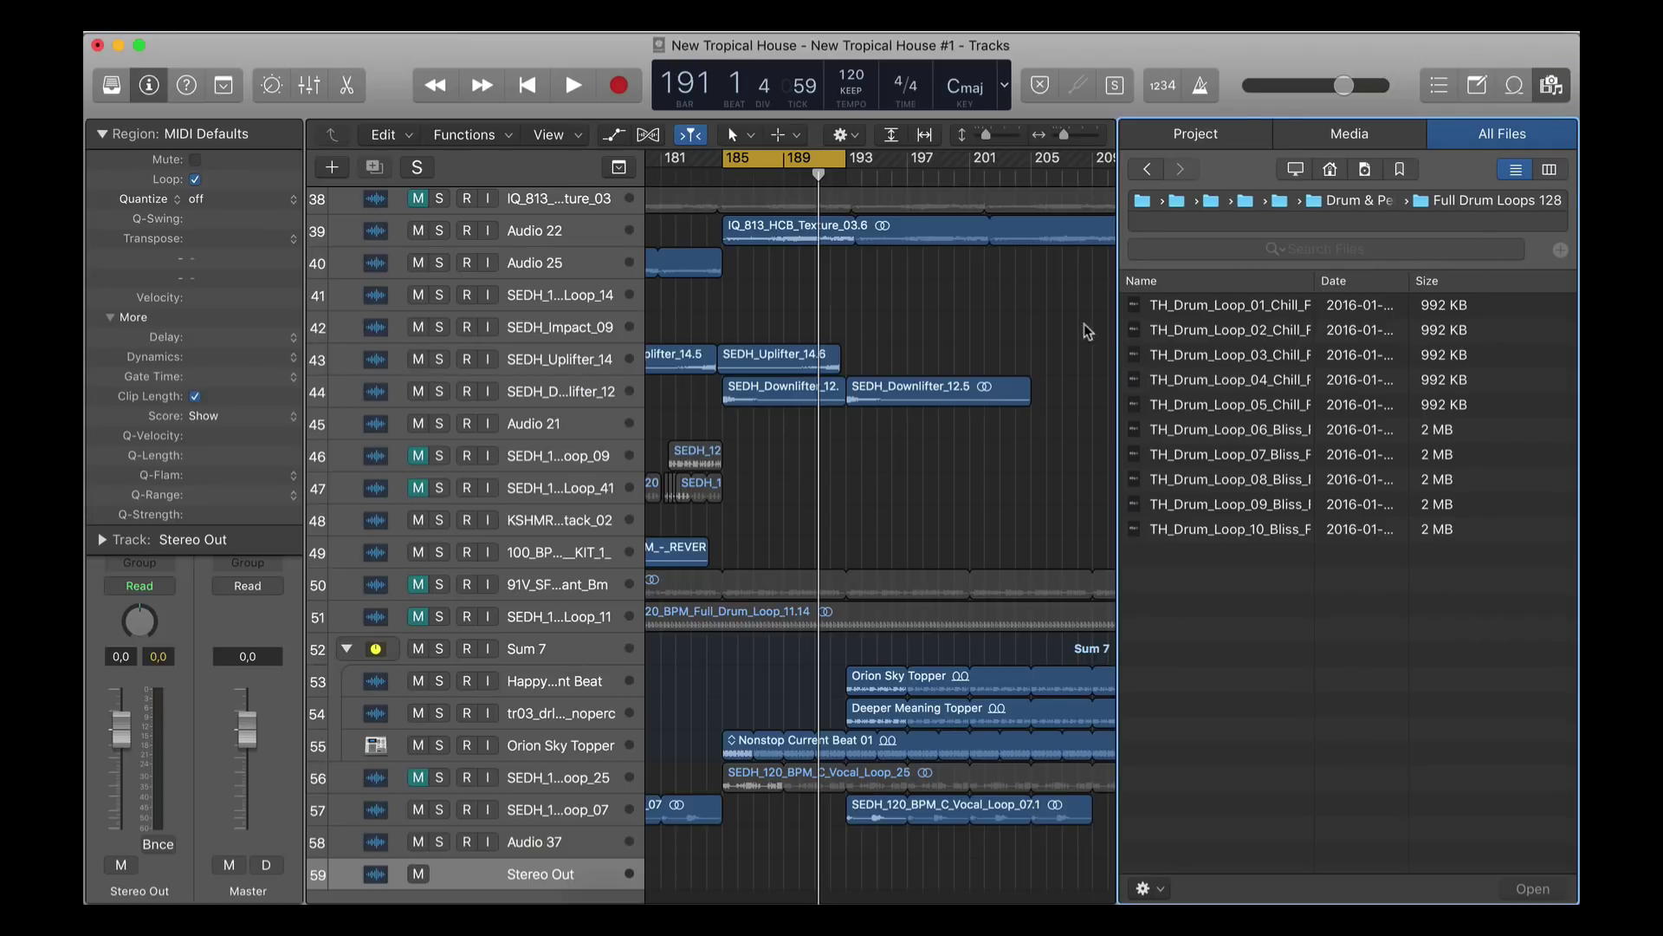
Step: Audition TH_Drum_Loop 02, 05 and 08 in project tempo, then stop playback
click(1064, 299)
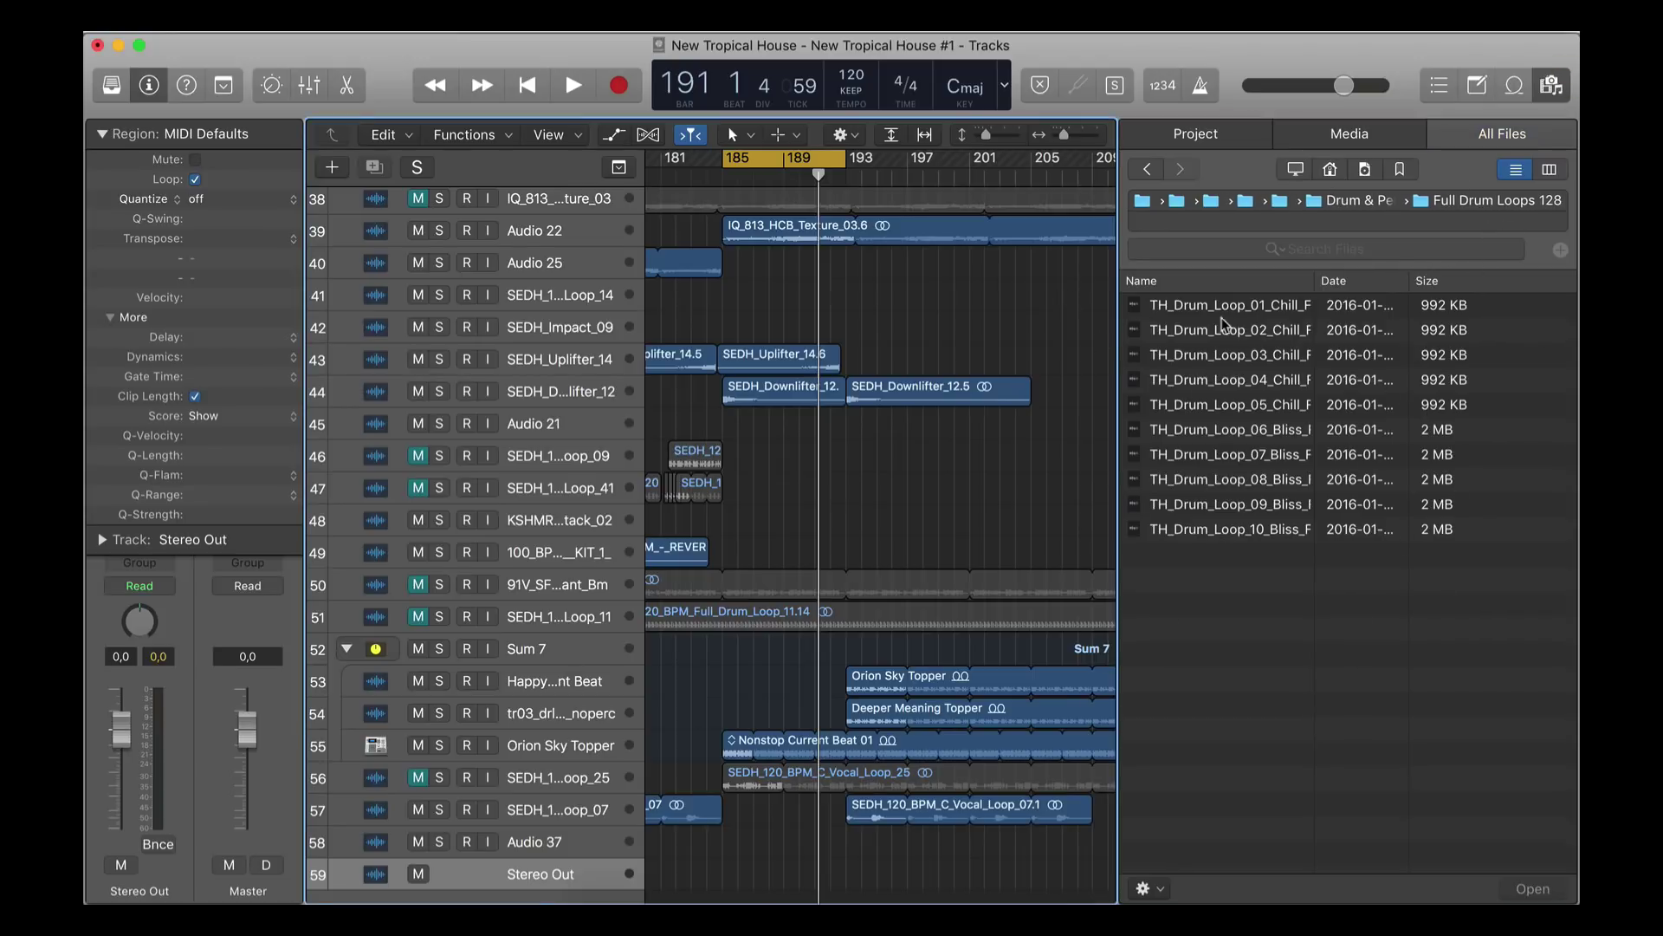
click(1007, 314)
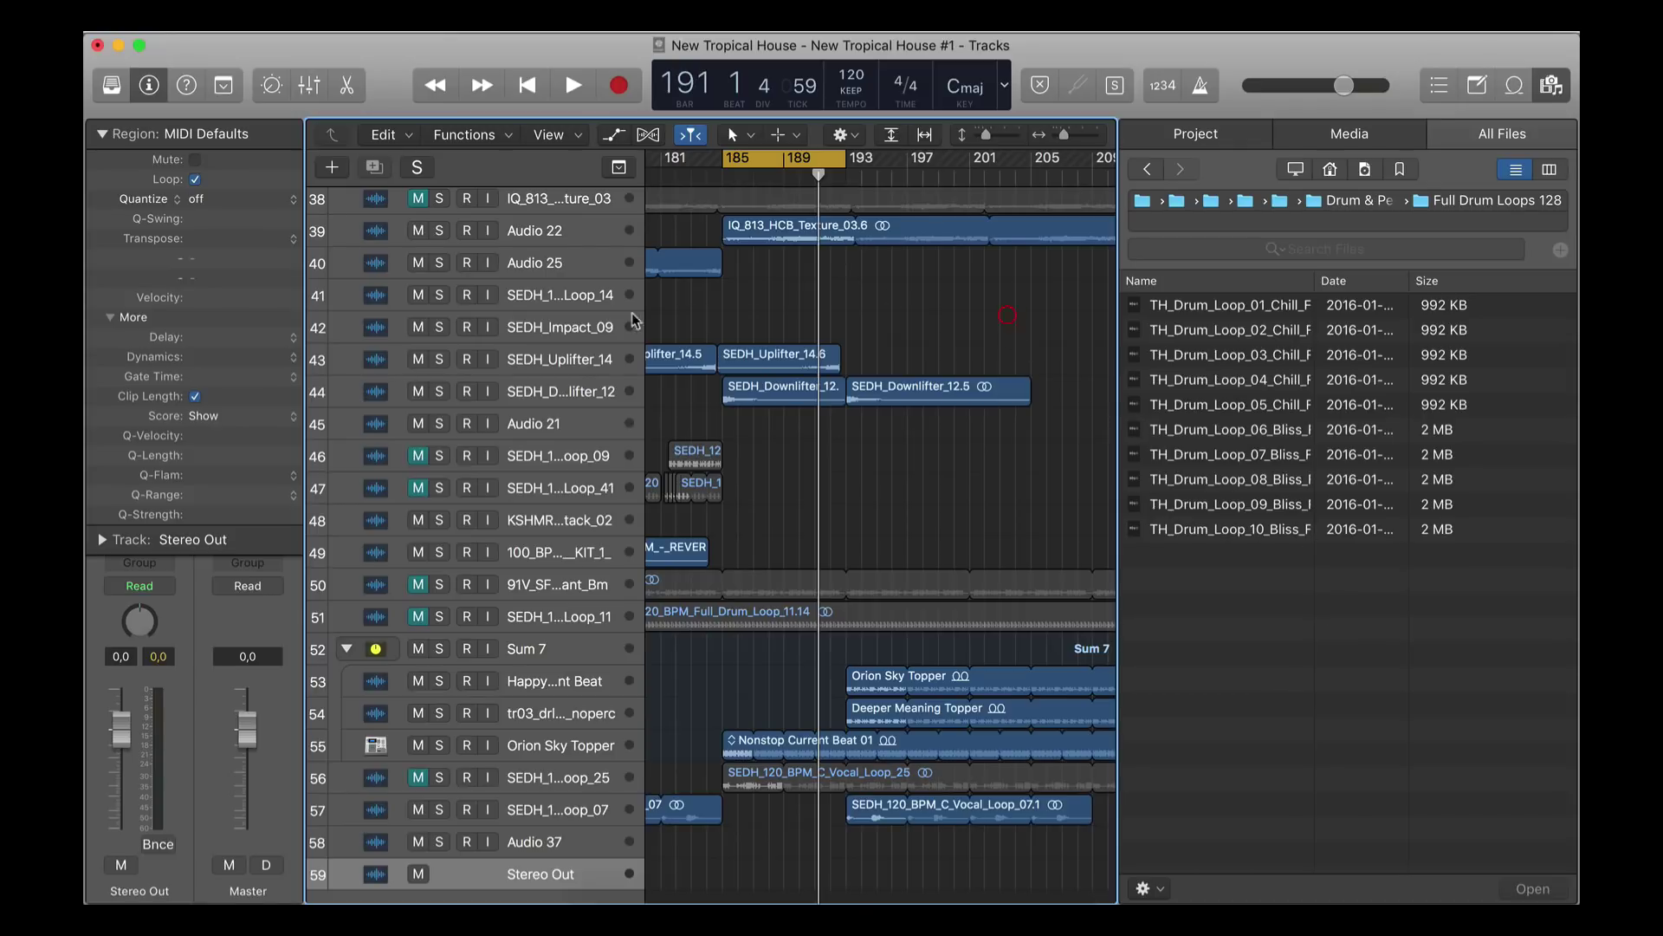
click(1260, 332)
key(space)
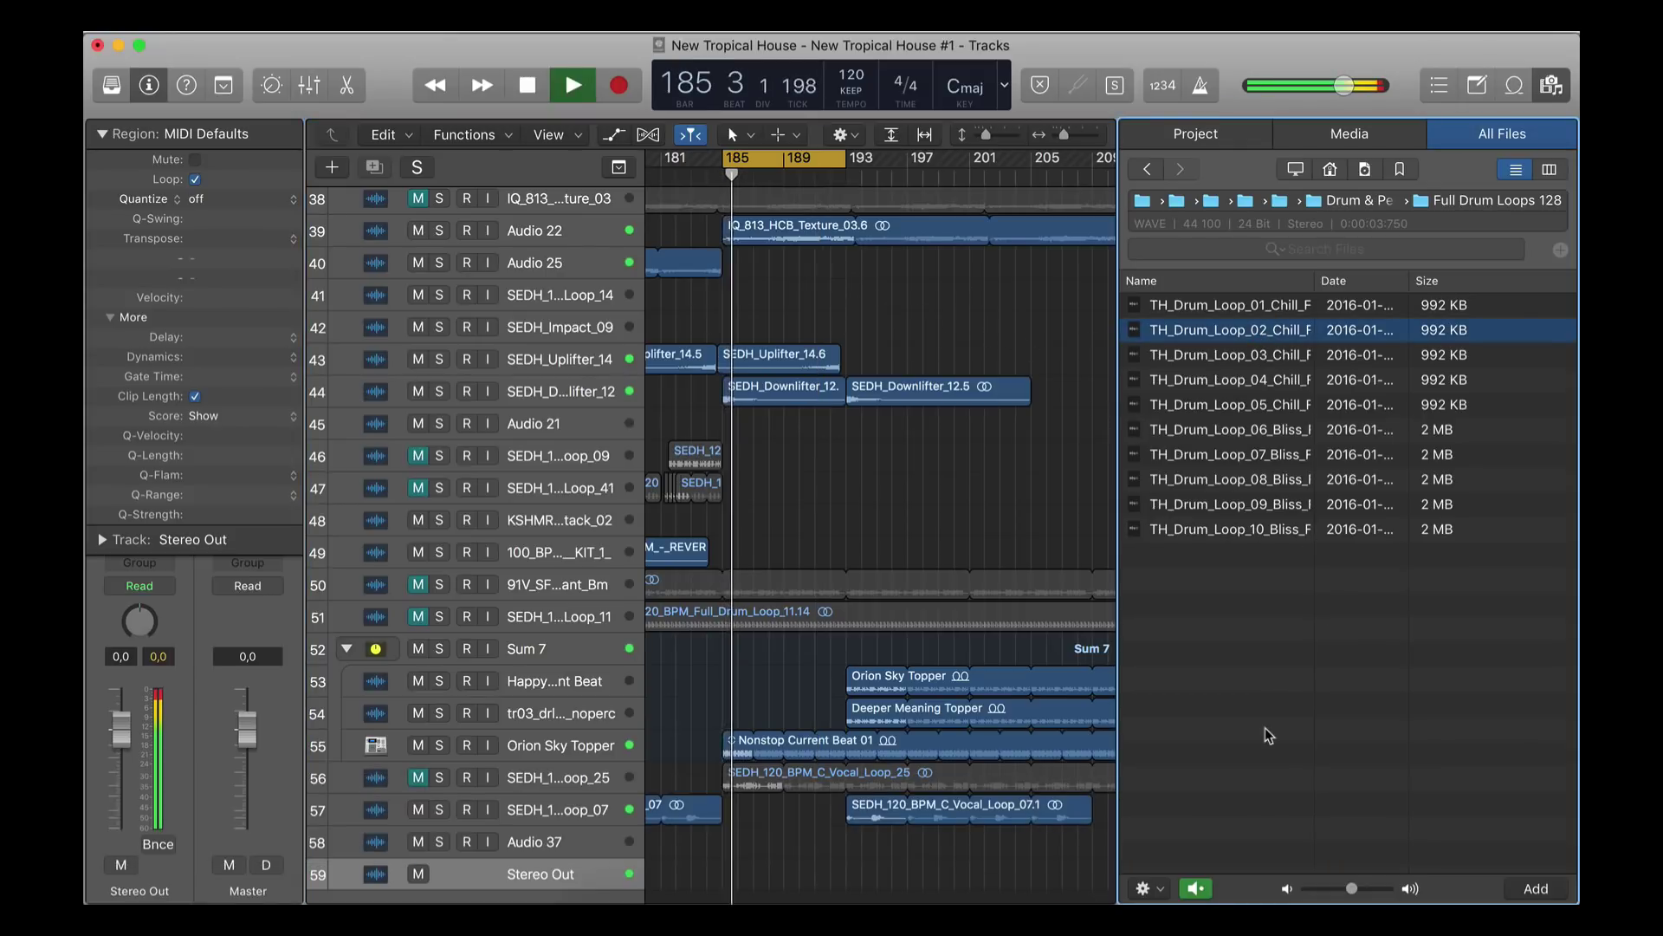
click(1218, 405)
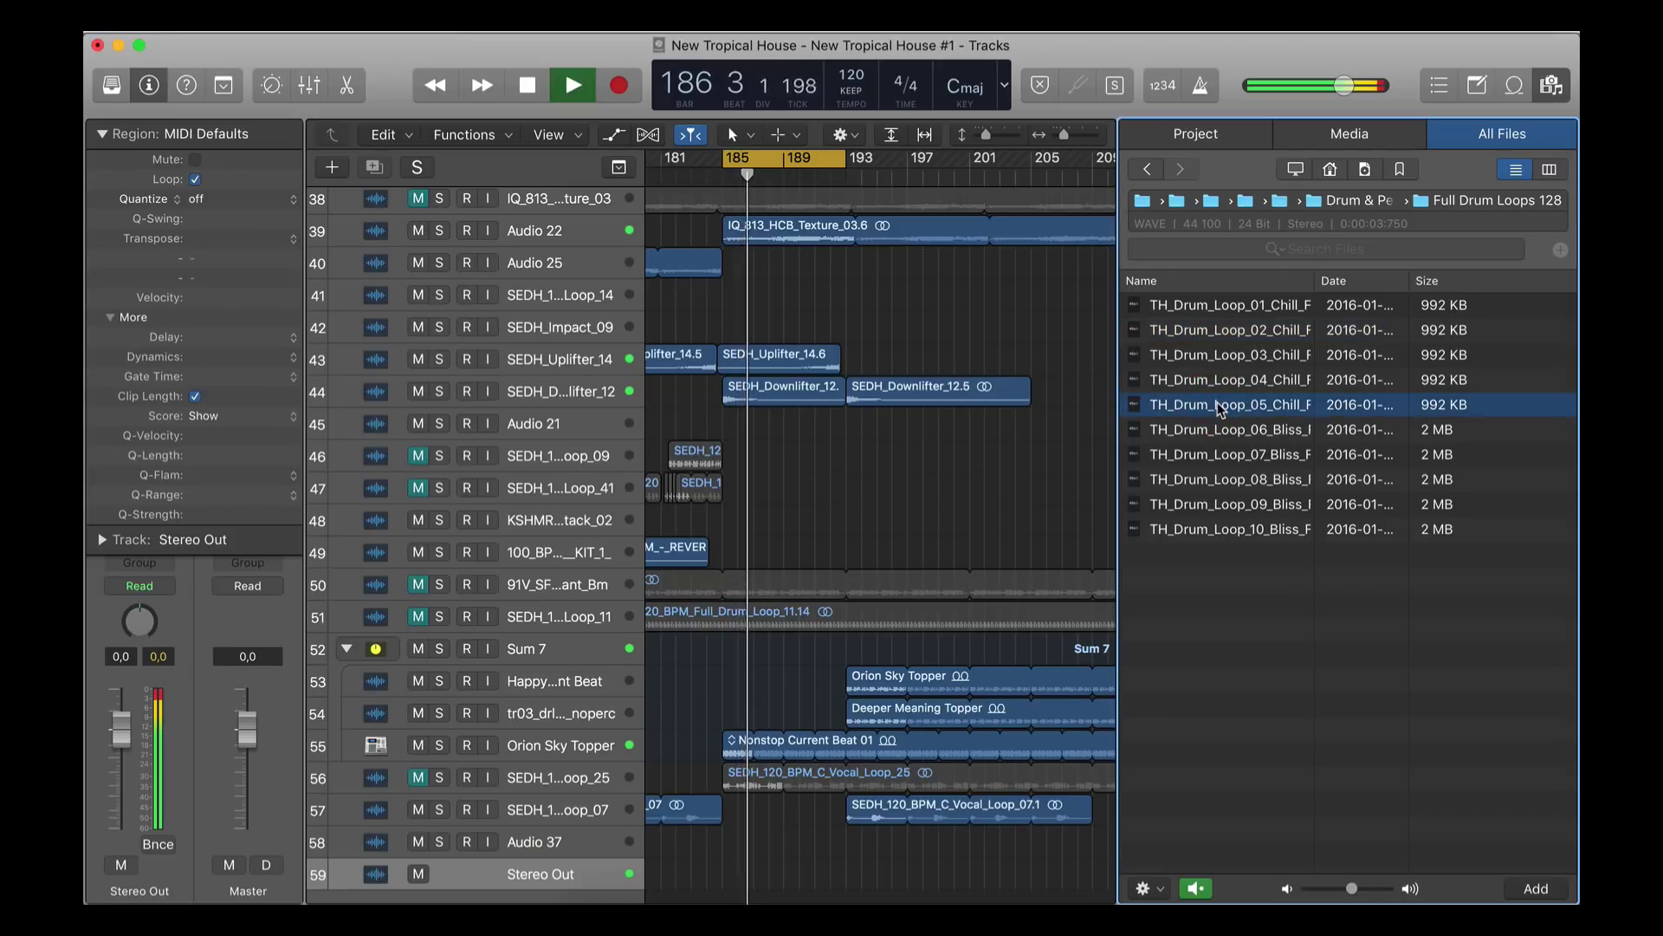
click(1224, 481)
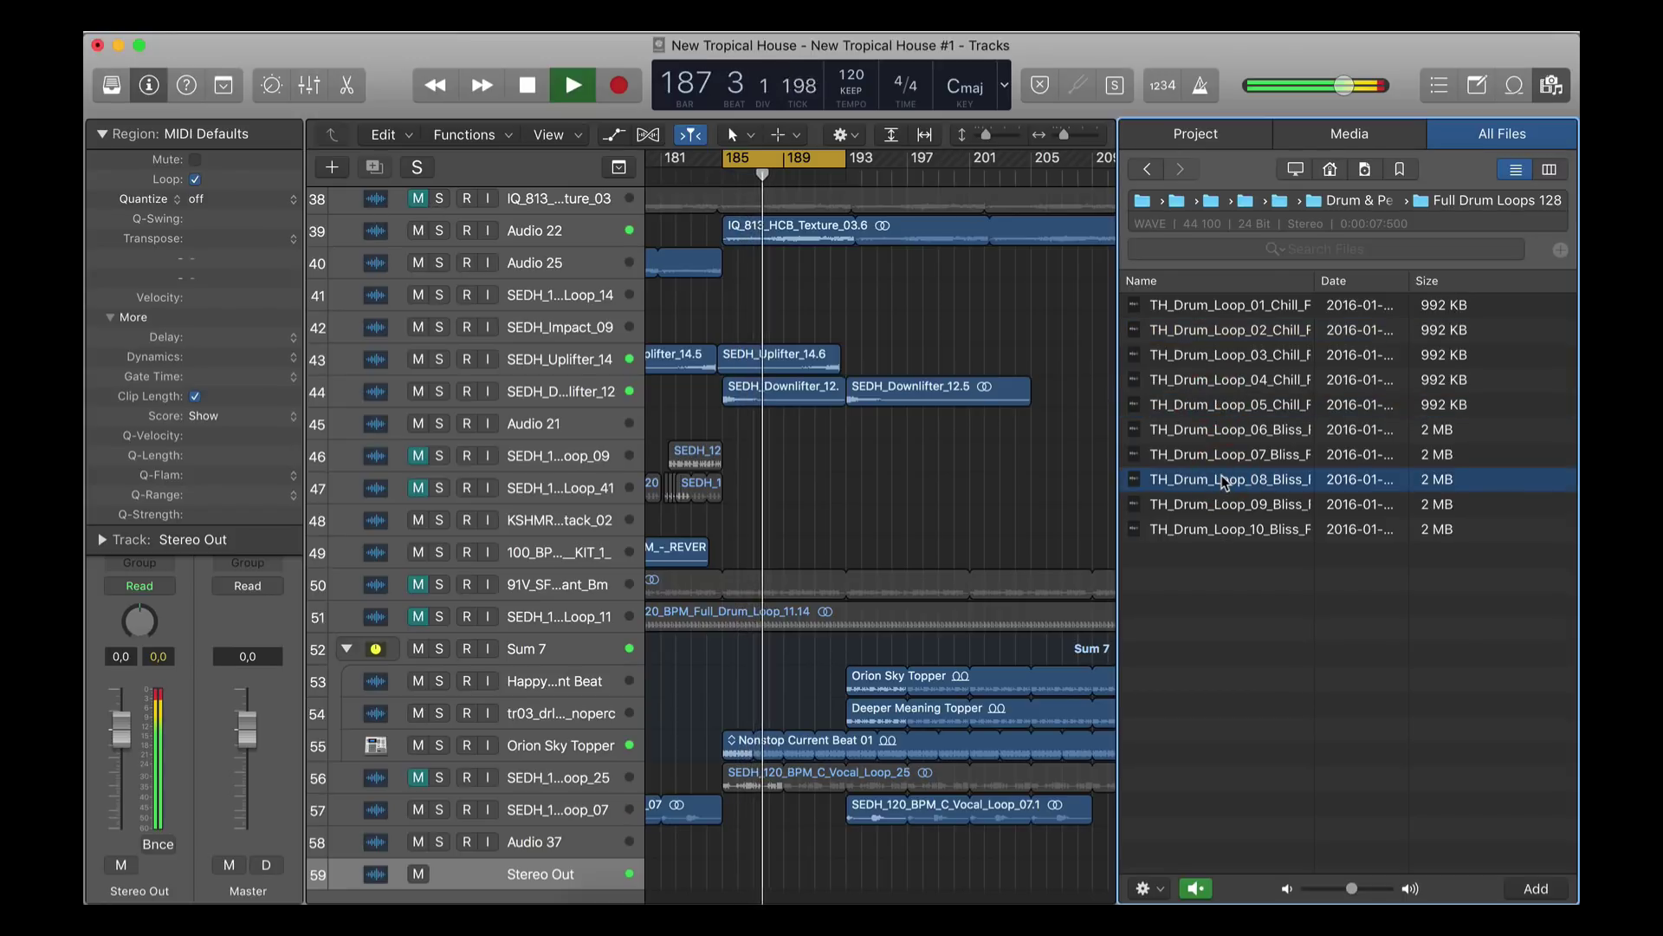
click(1050, 479)
key(space)
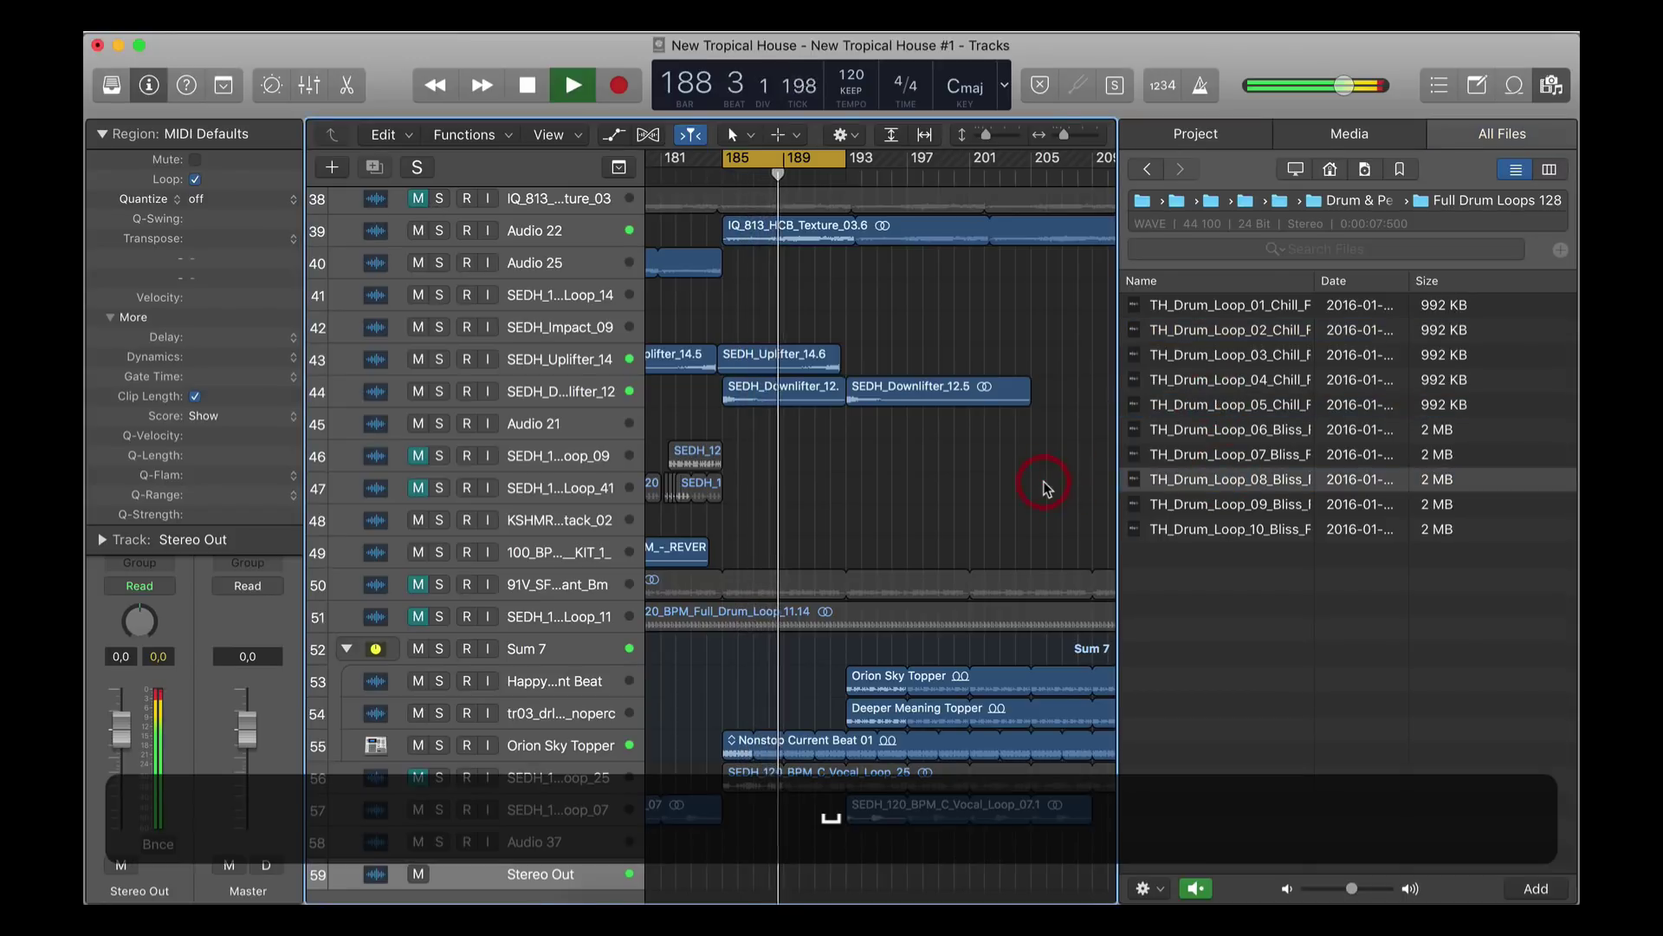
key(space)
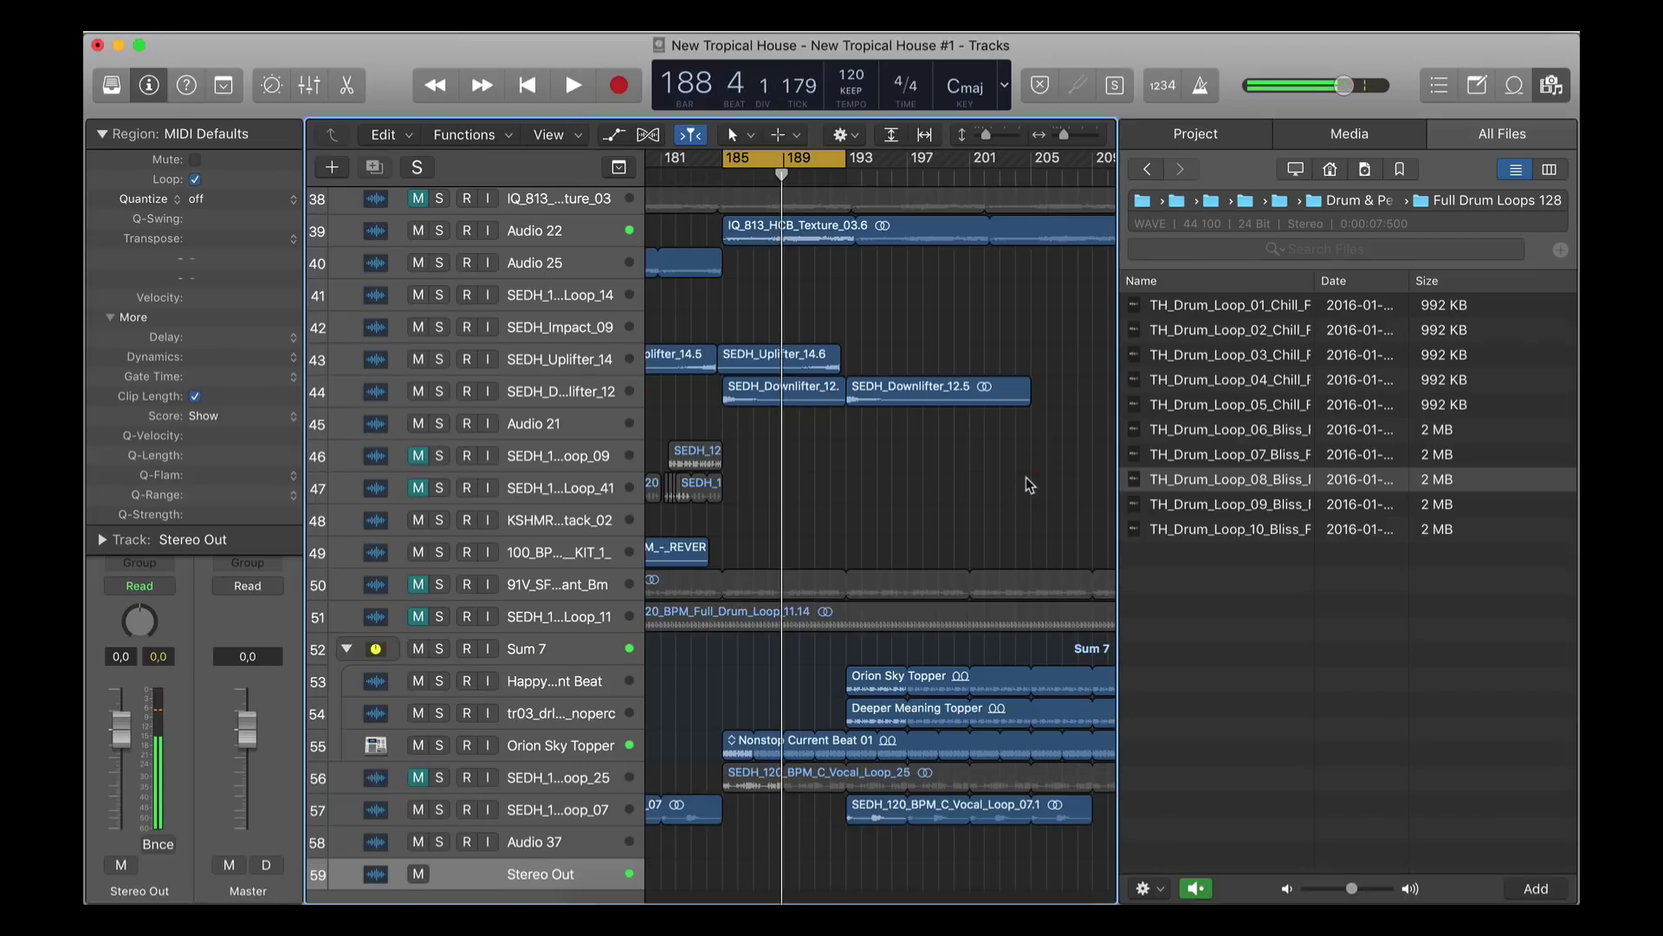
Step: Clear the All Drums filter and drag the 100 - Deep House Top Loops folder from Finder into the Loop Browser
click(1514, 86)
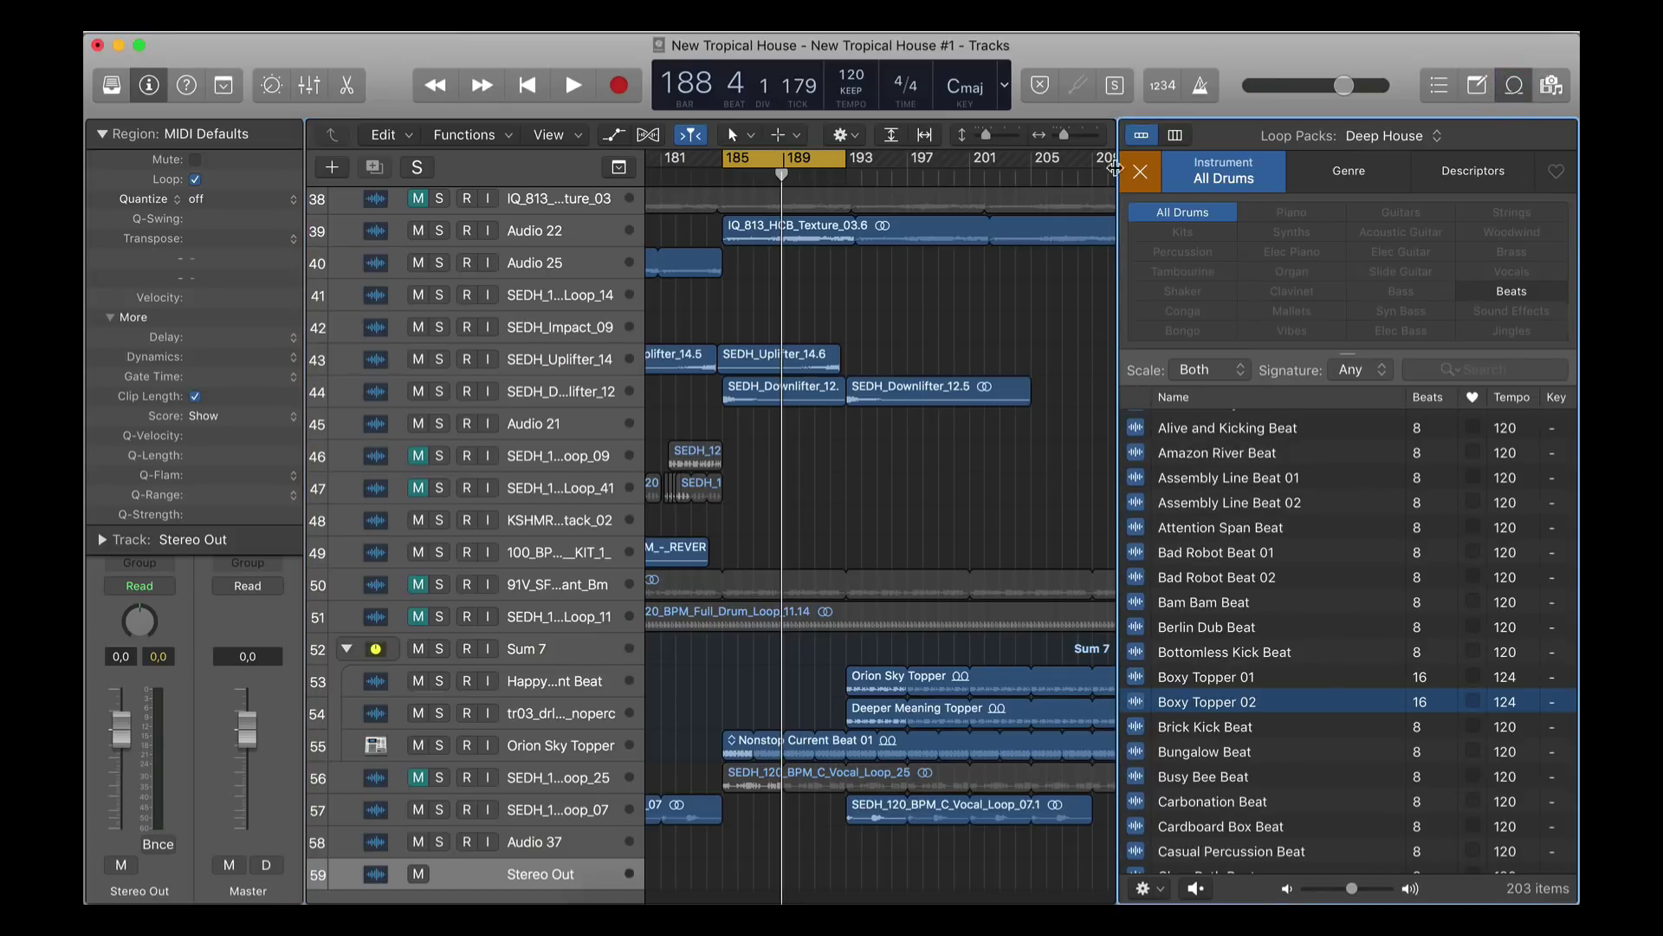
click(1203, 161)
scroll(1346, 398, up, 5)
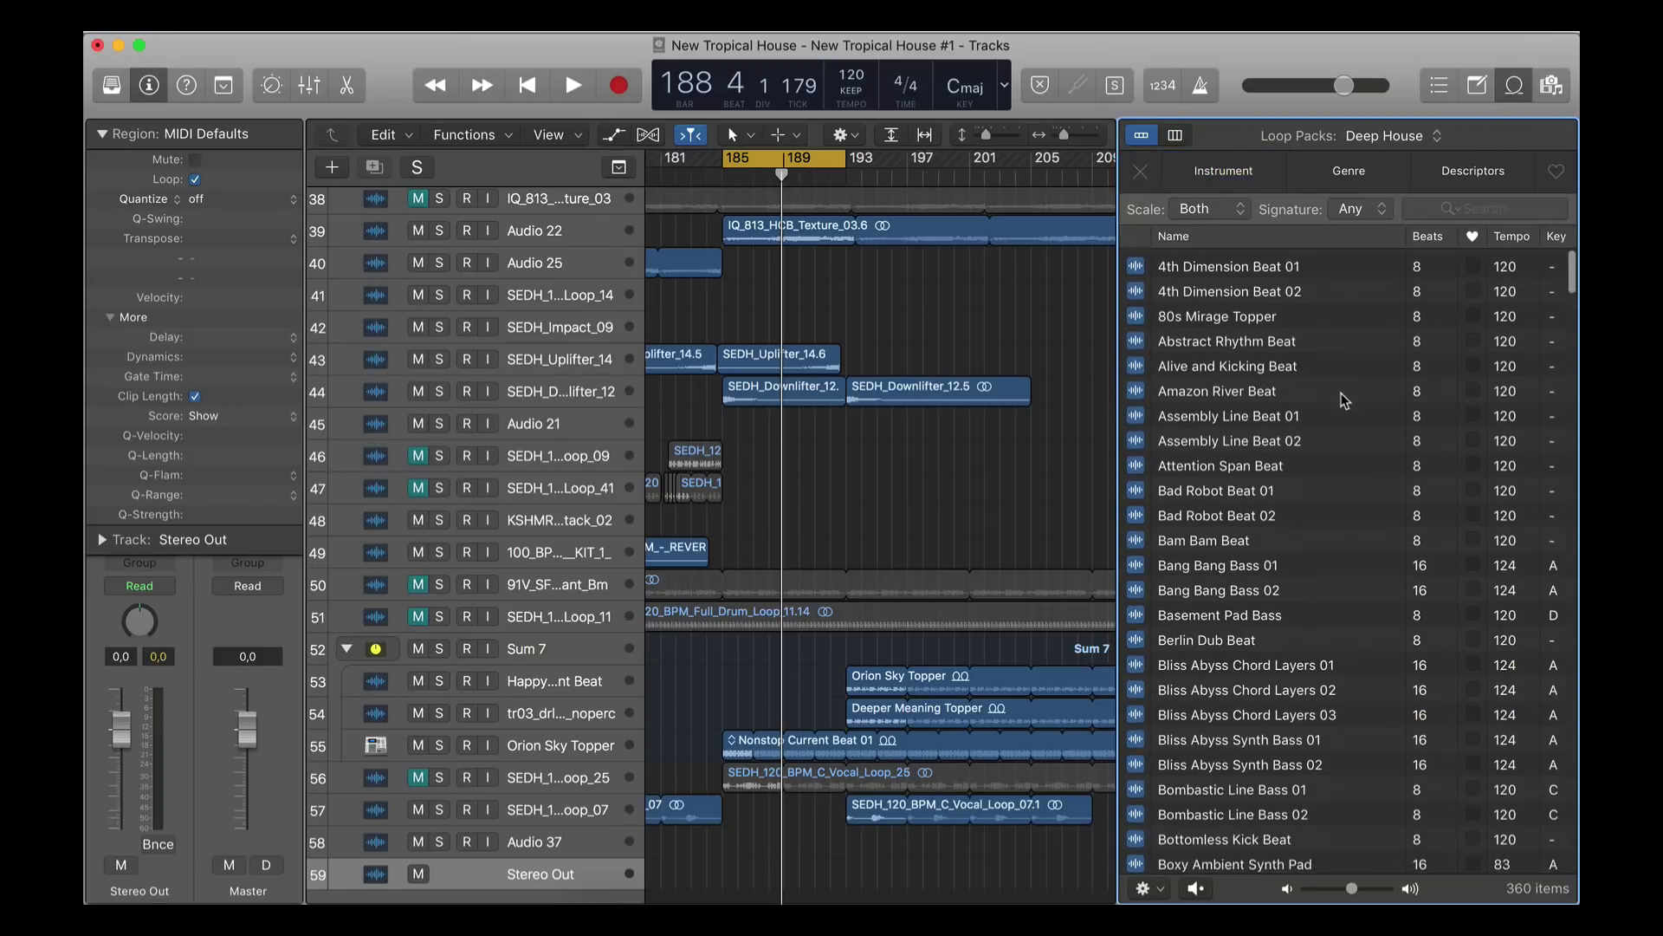
click(614, 896)
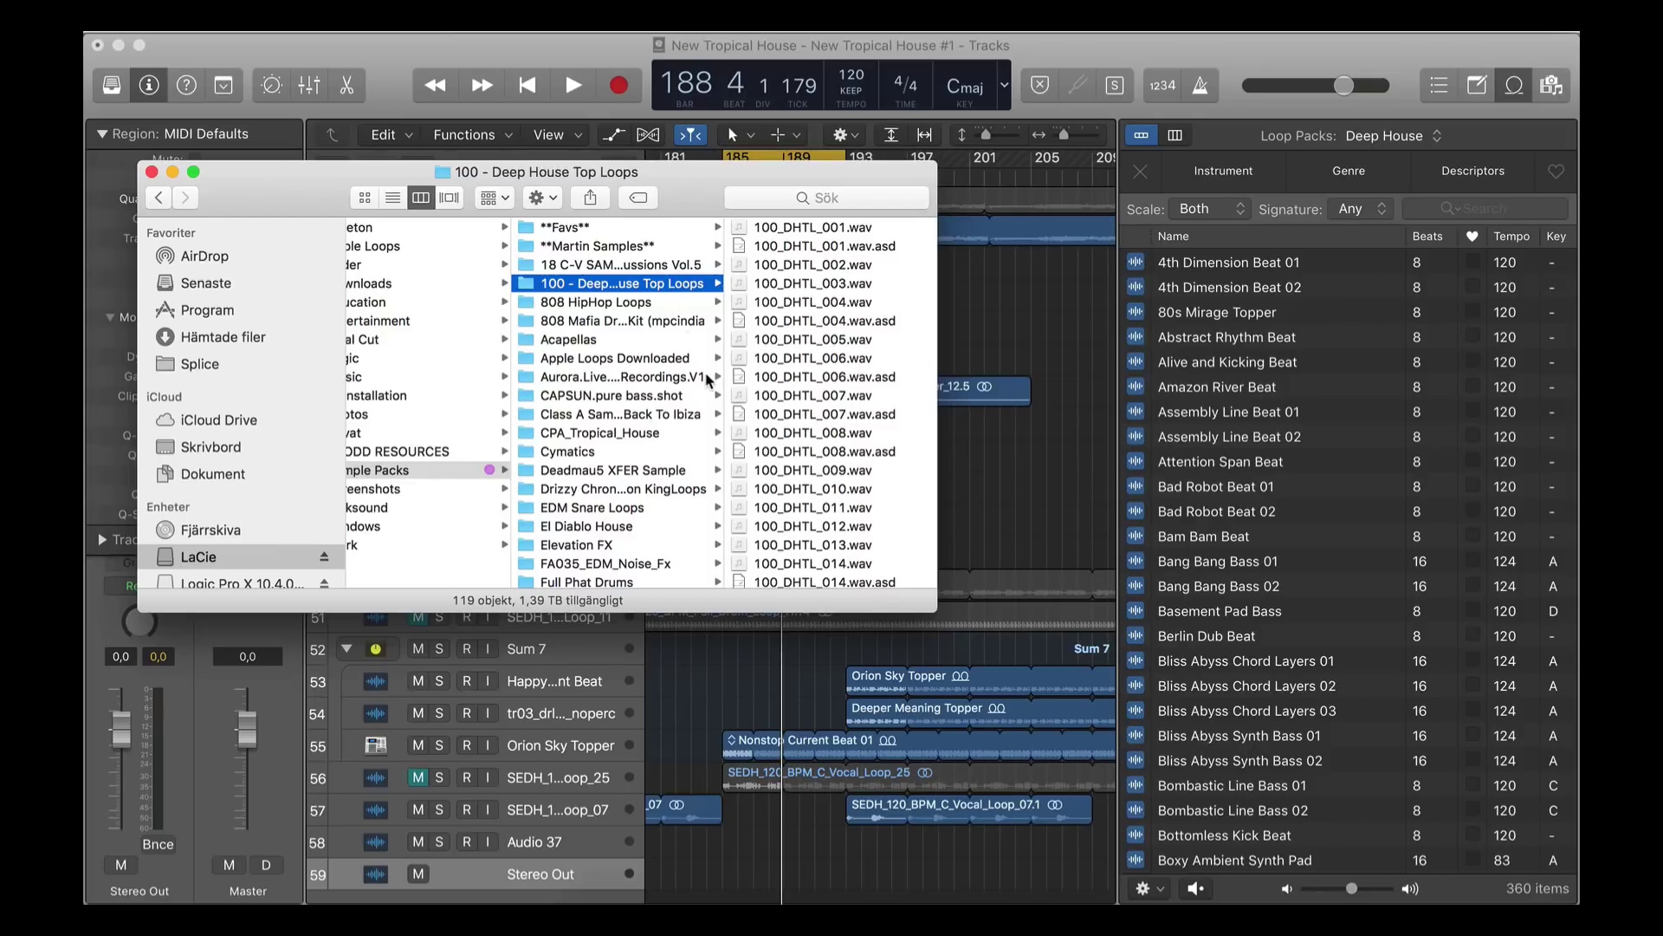
drag(591, 288, 1357, 330)
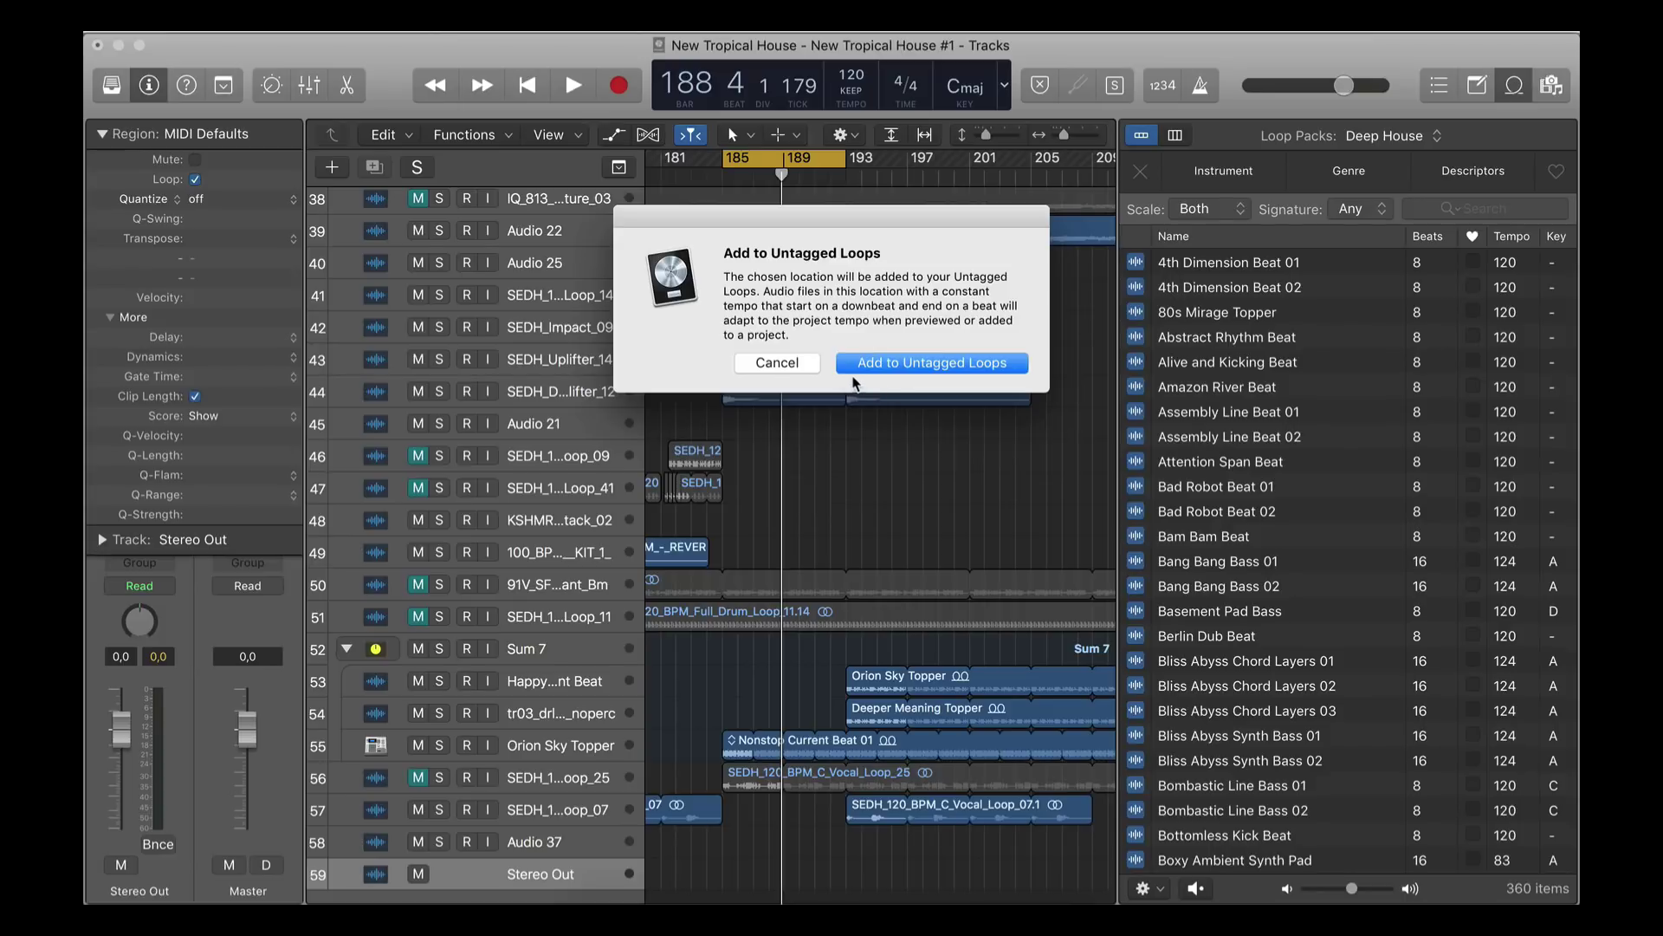
Step: Add the folder to Untagged Loops and open 100 - Deep House Top Loops there
click(955, 362)
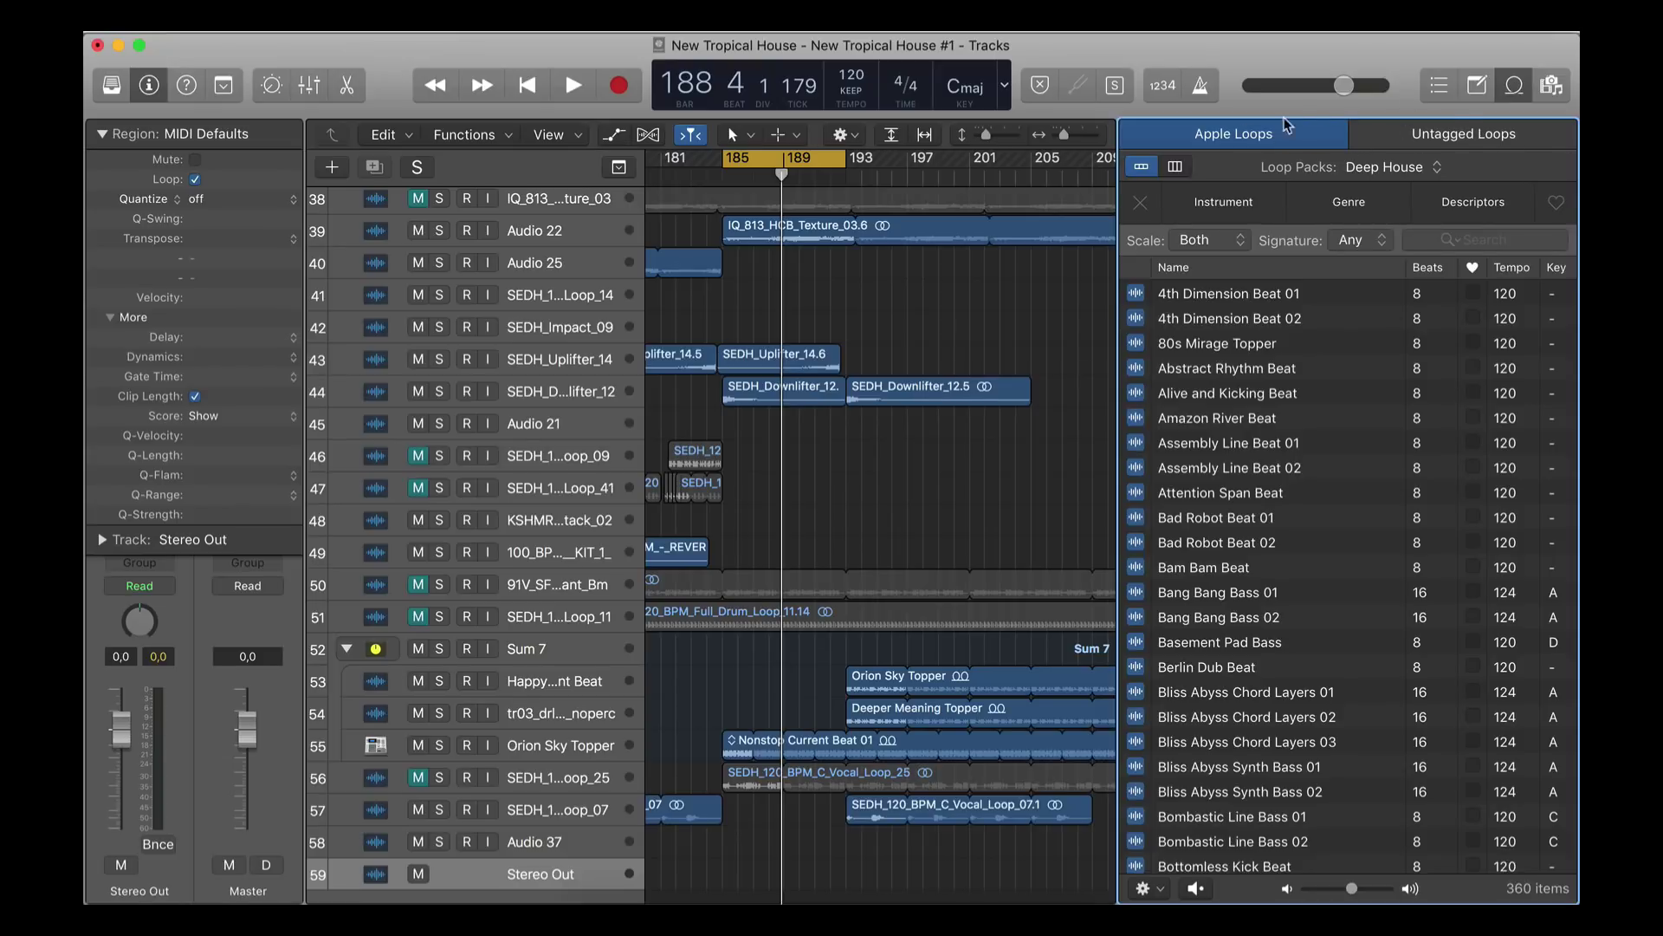
click(1444, 140)
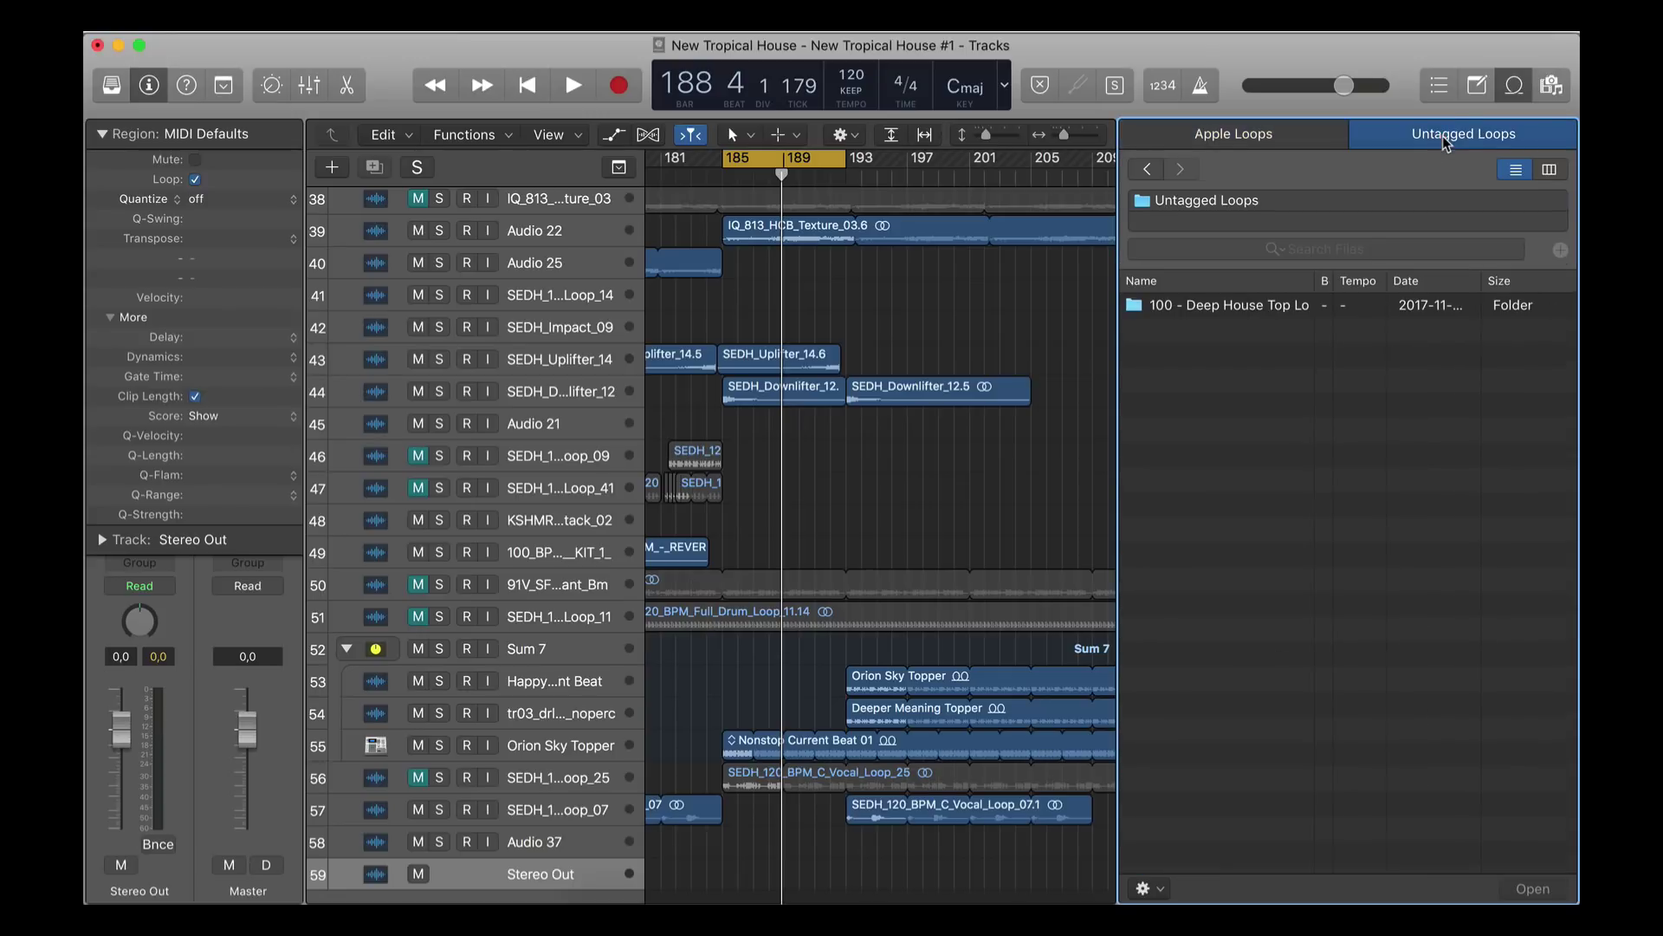
double_click(1233, 309)
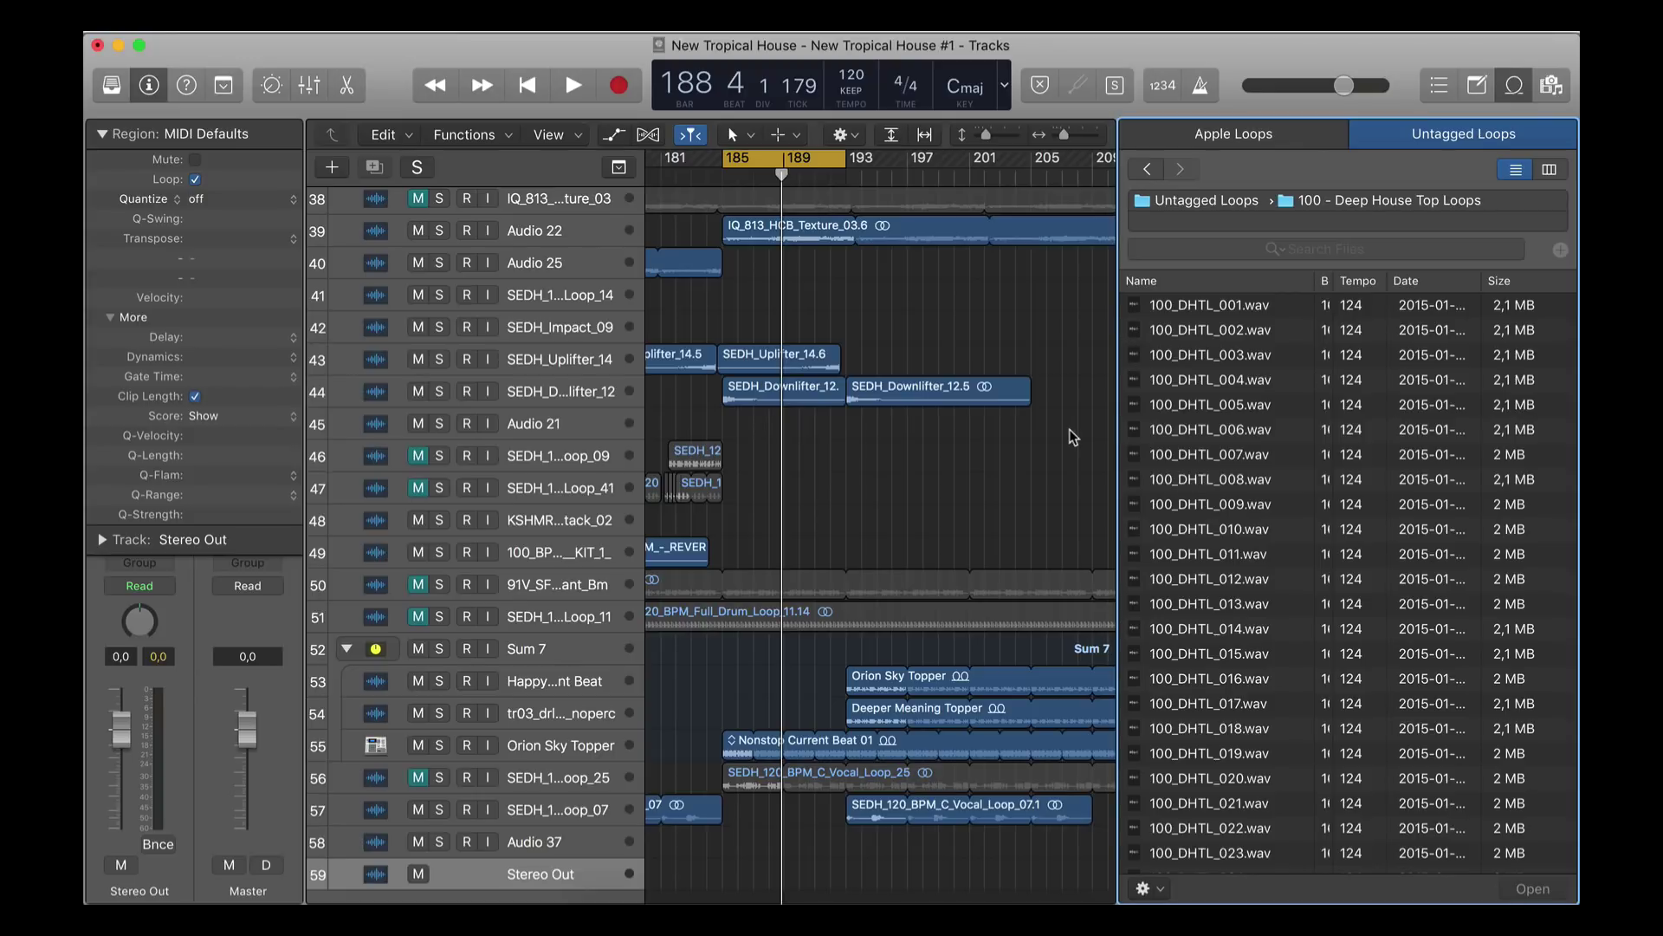
Step: Start playback, preview 100_DHTL_004.wav and lower the loop preview volume
click(890, 443)
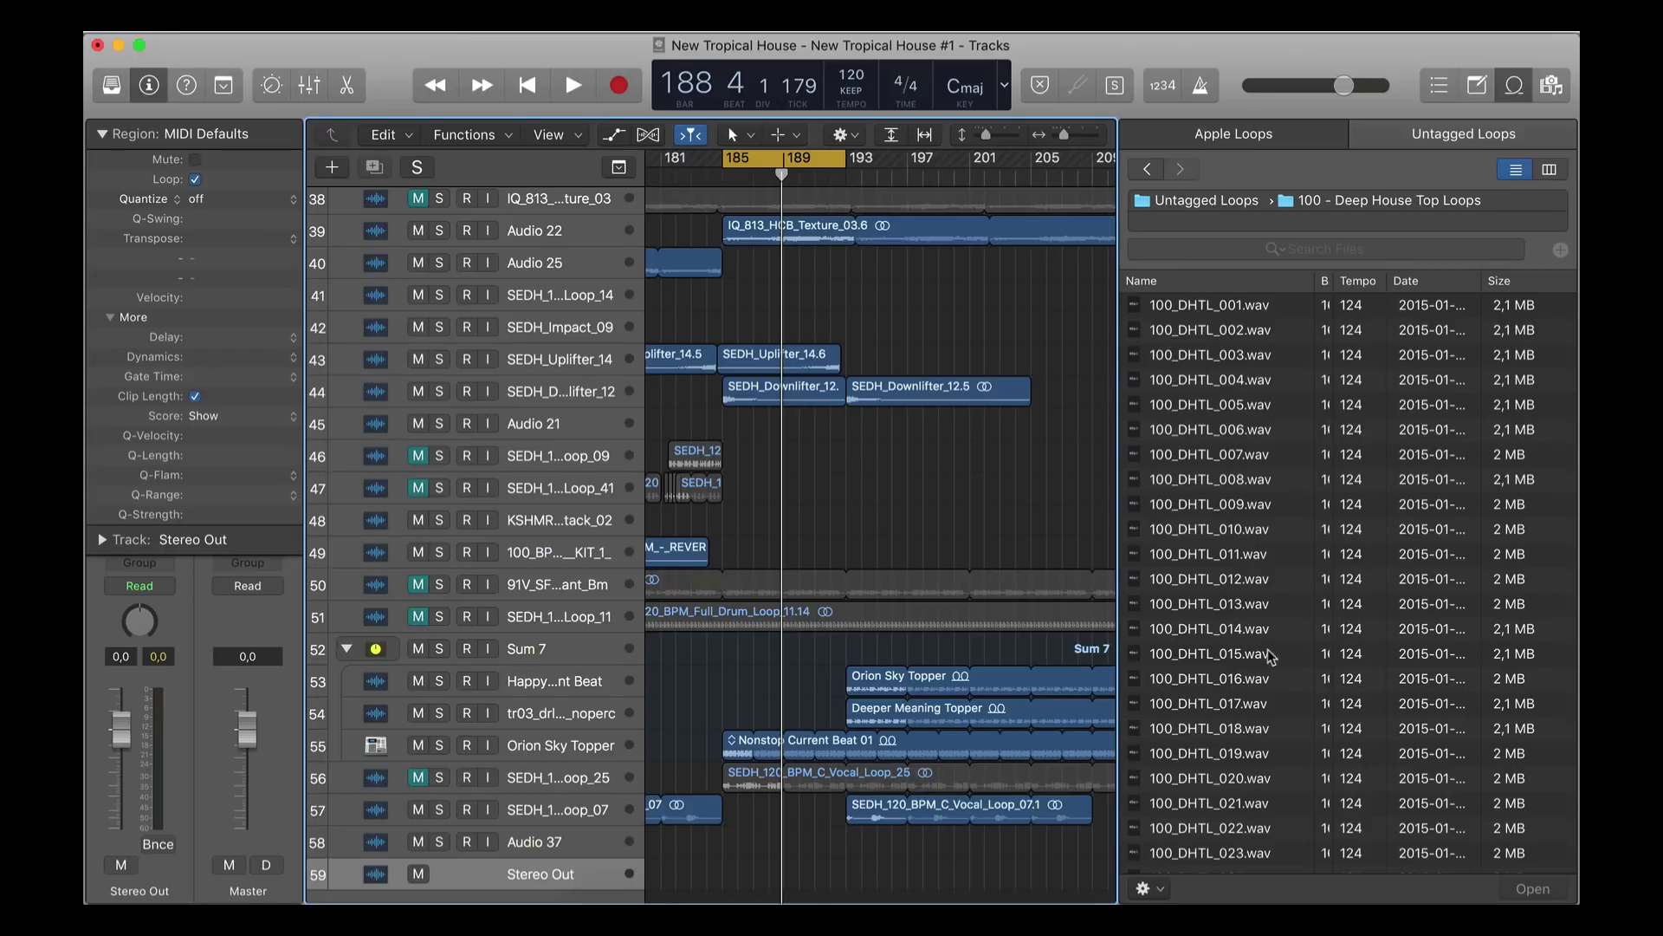
click(1025, 501)
key(space)
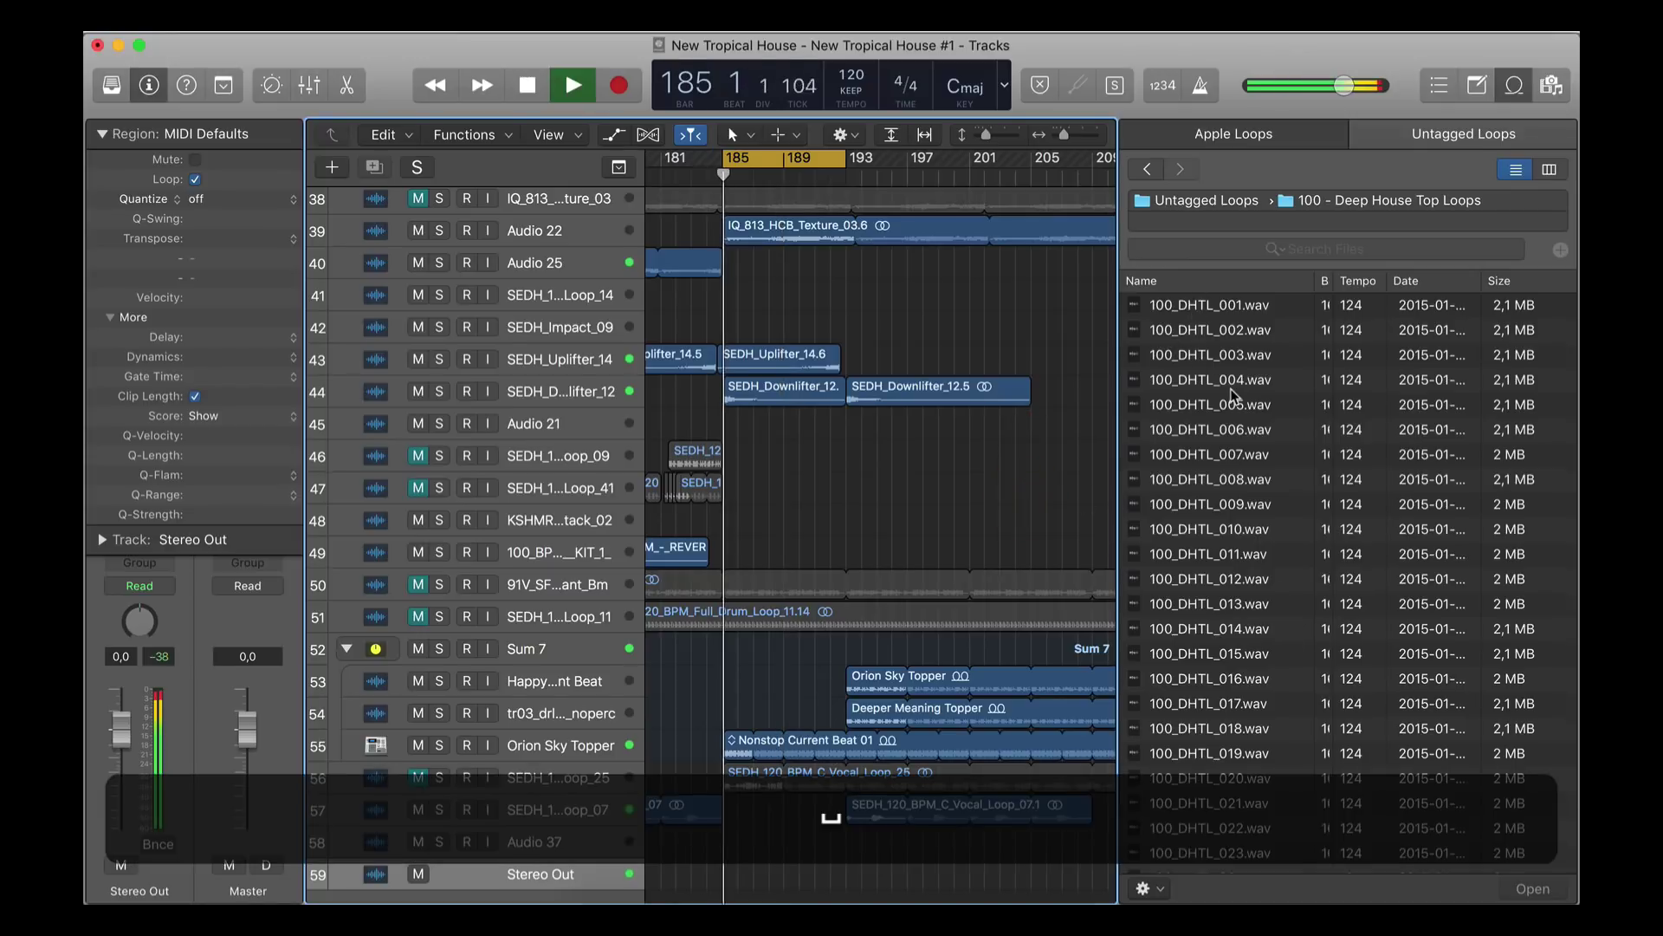
click(1230, 388)
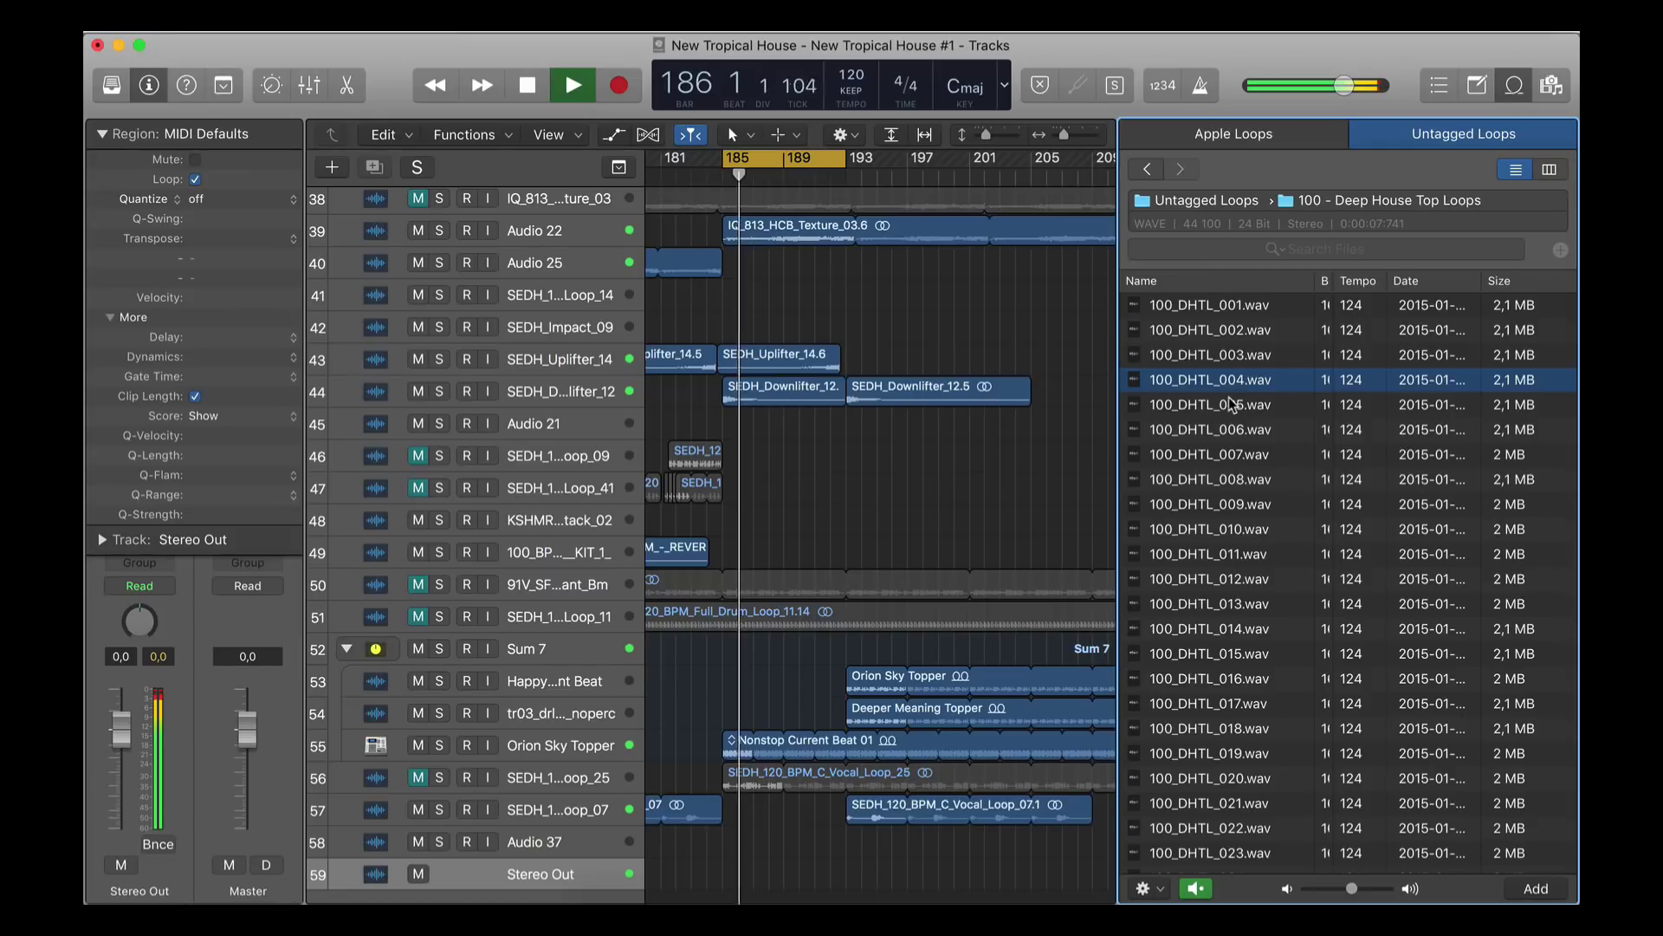
mouse_move(1352, 888)
mouse_down()
mouse_move(1376, 889)
mouse_move(1325, 889)
mouse_up()
Step: Preview 100_DHTL_019, 028 and 034 with the project, then stop playback
click(1232, 753)
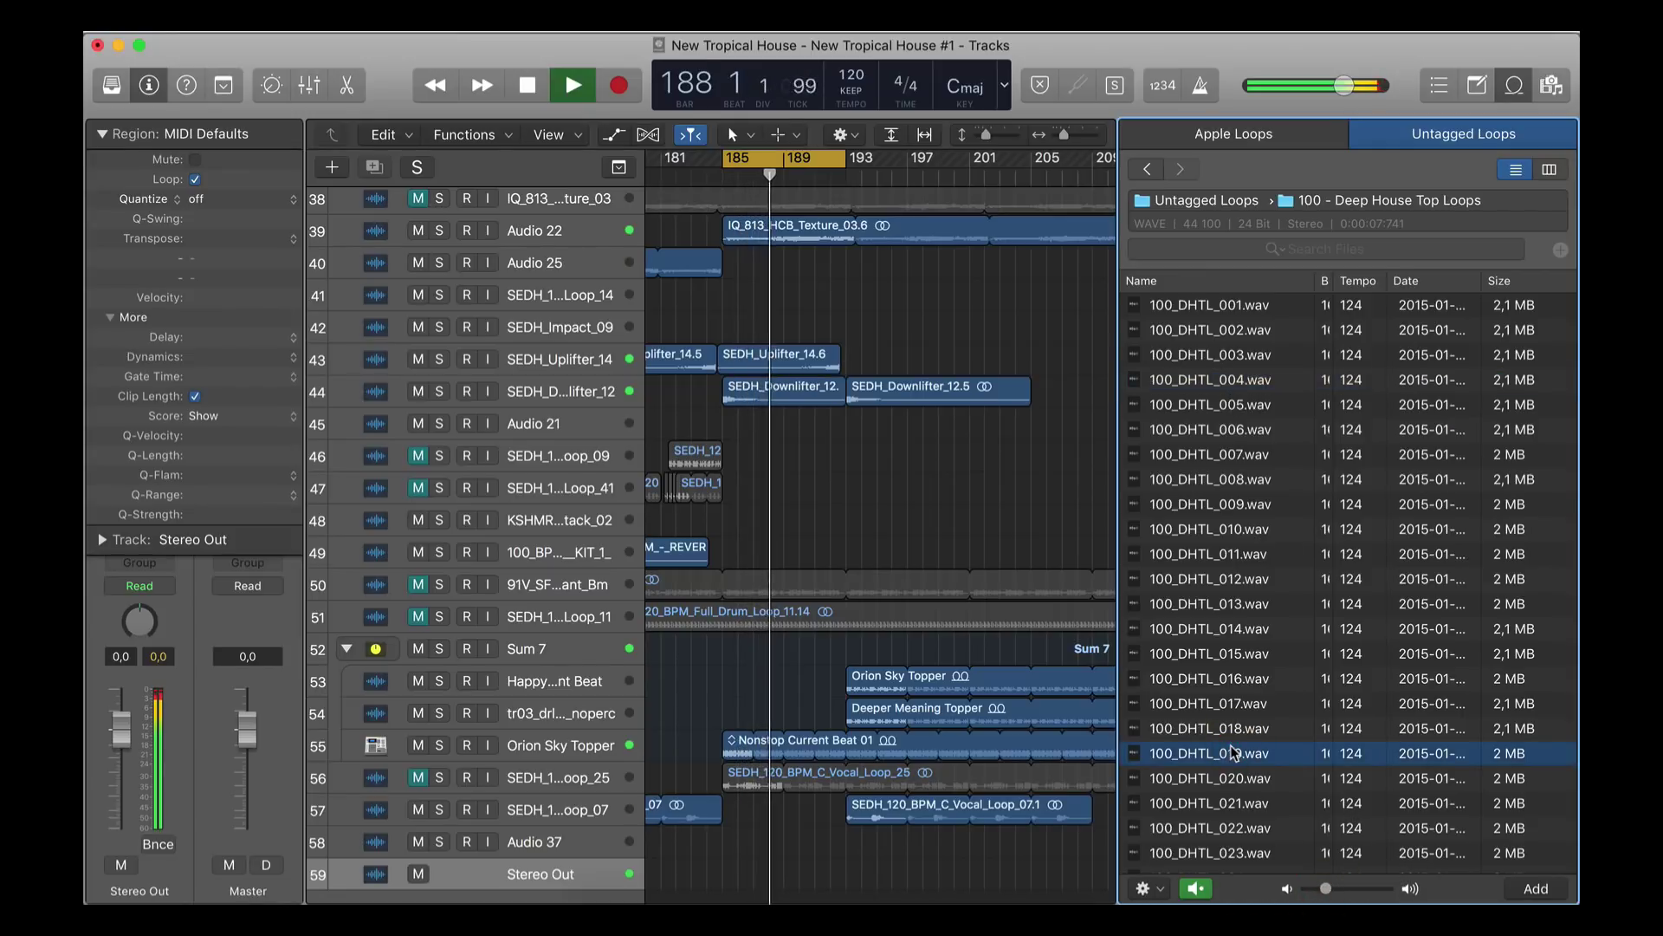
scroll(1234, 752, down, 3)
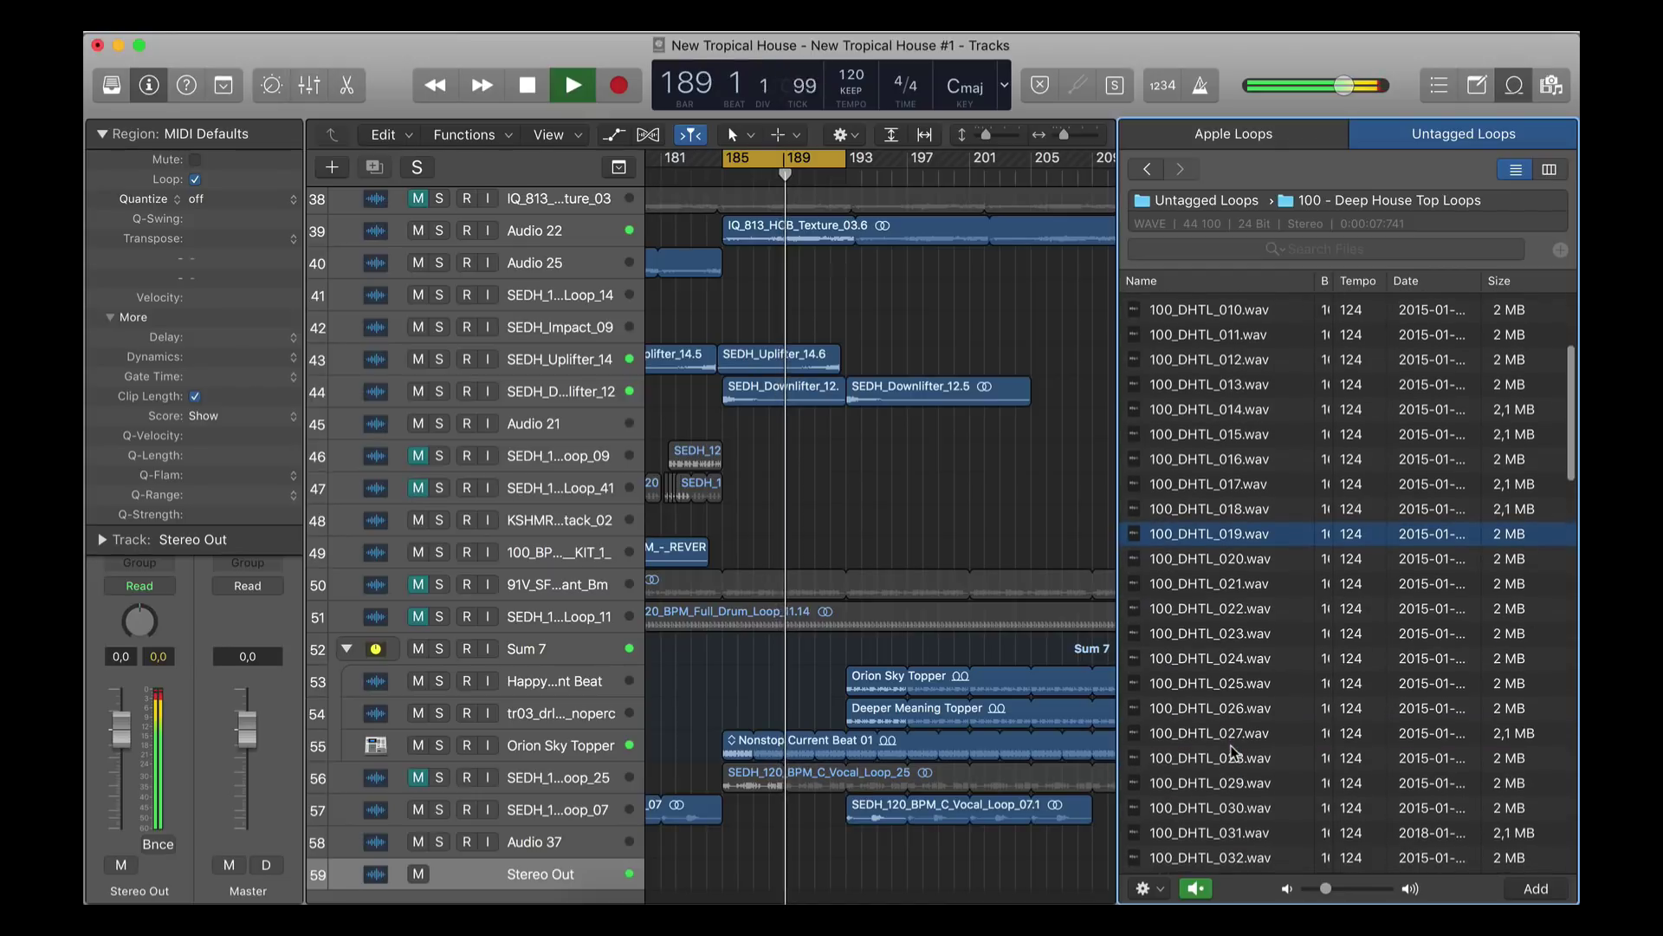
click(1233, 753)
scroll(1233, 753, down, 2)
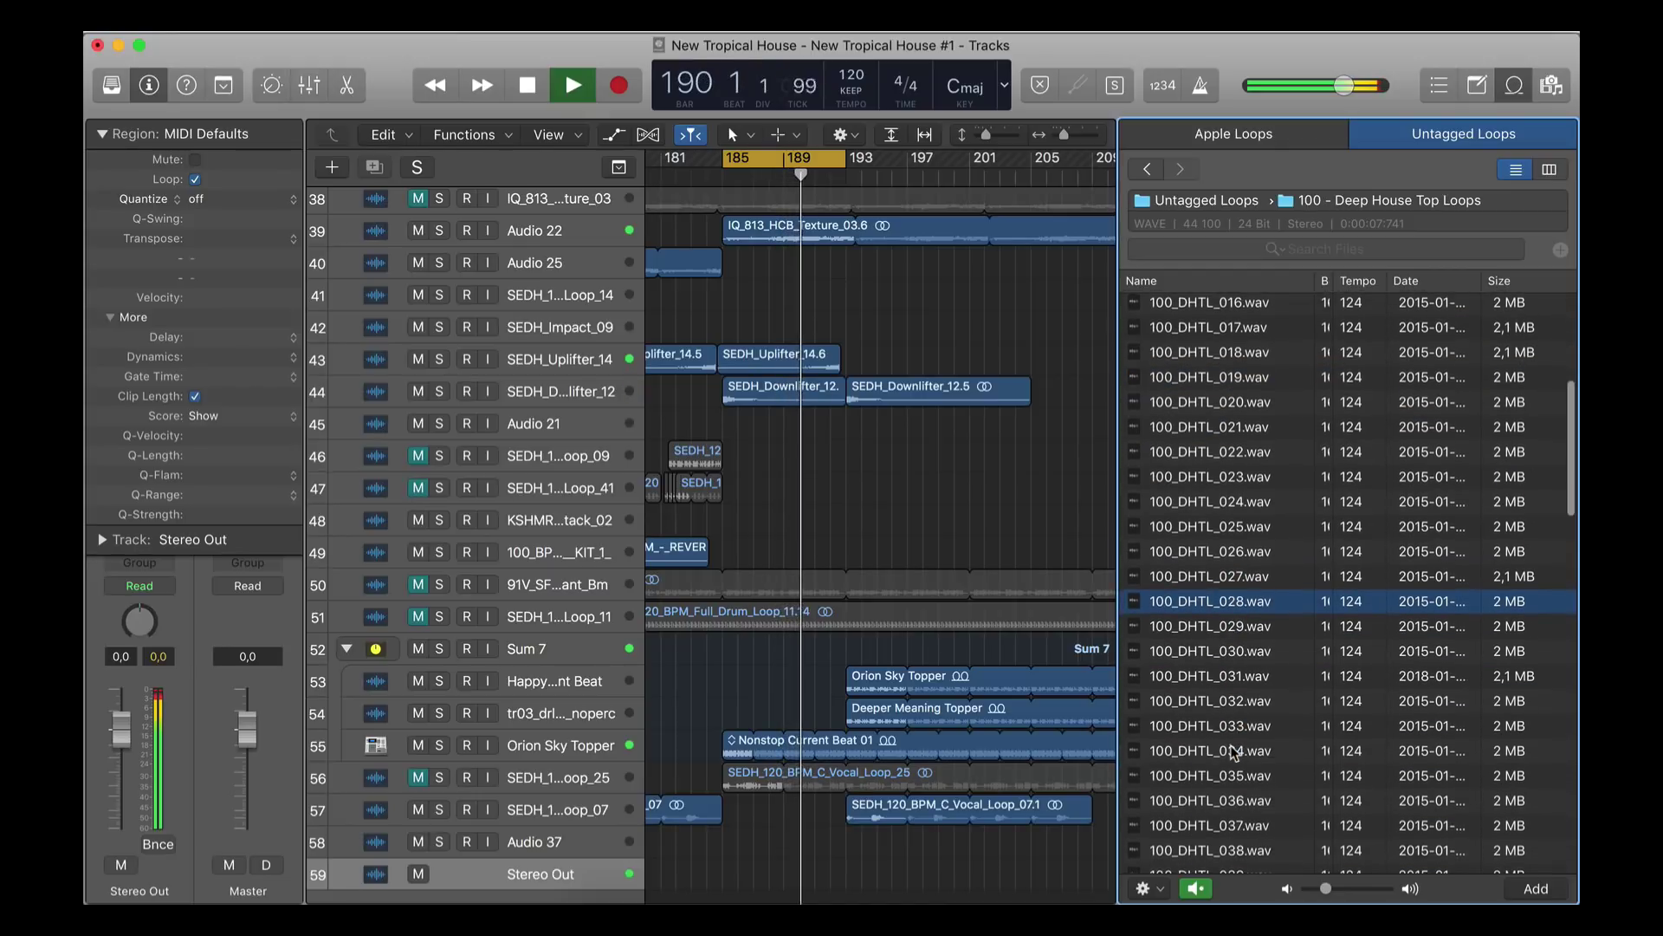
click(1234, 753)
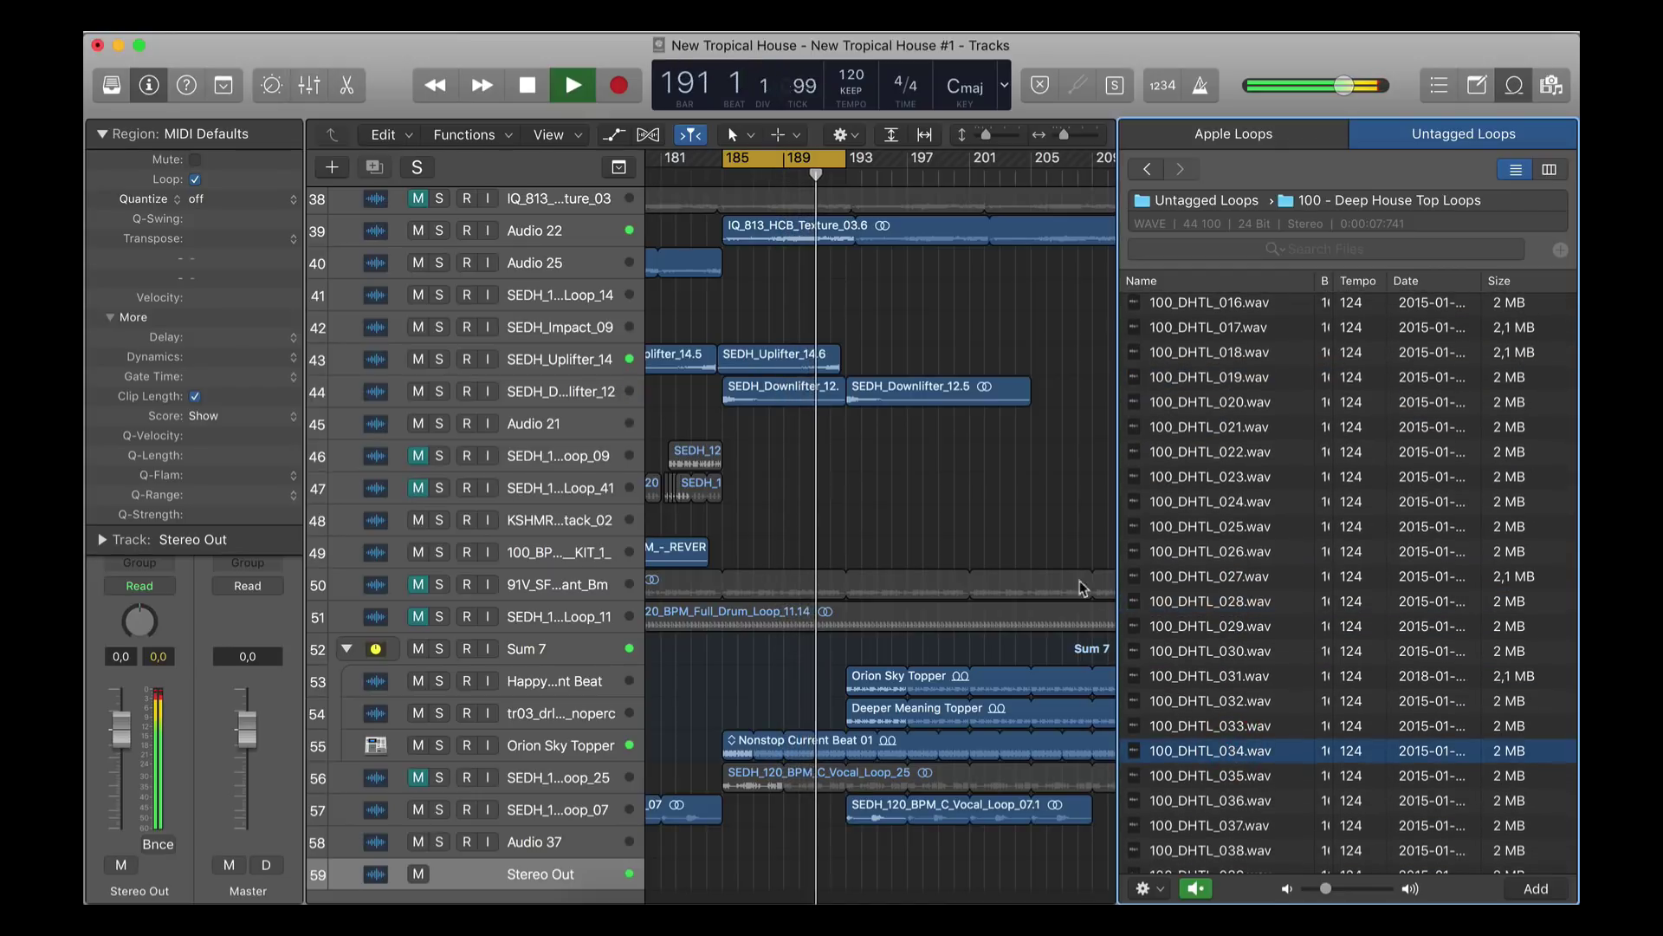
click(1010, 521)
key(space)
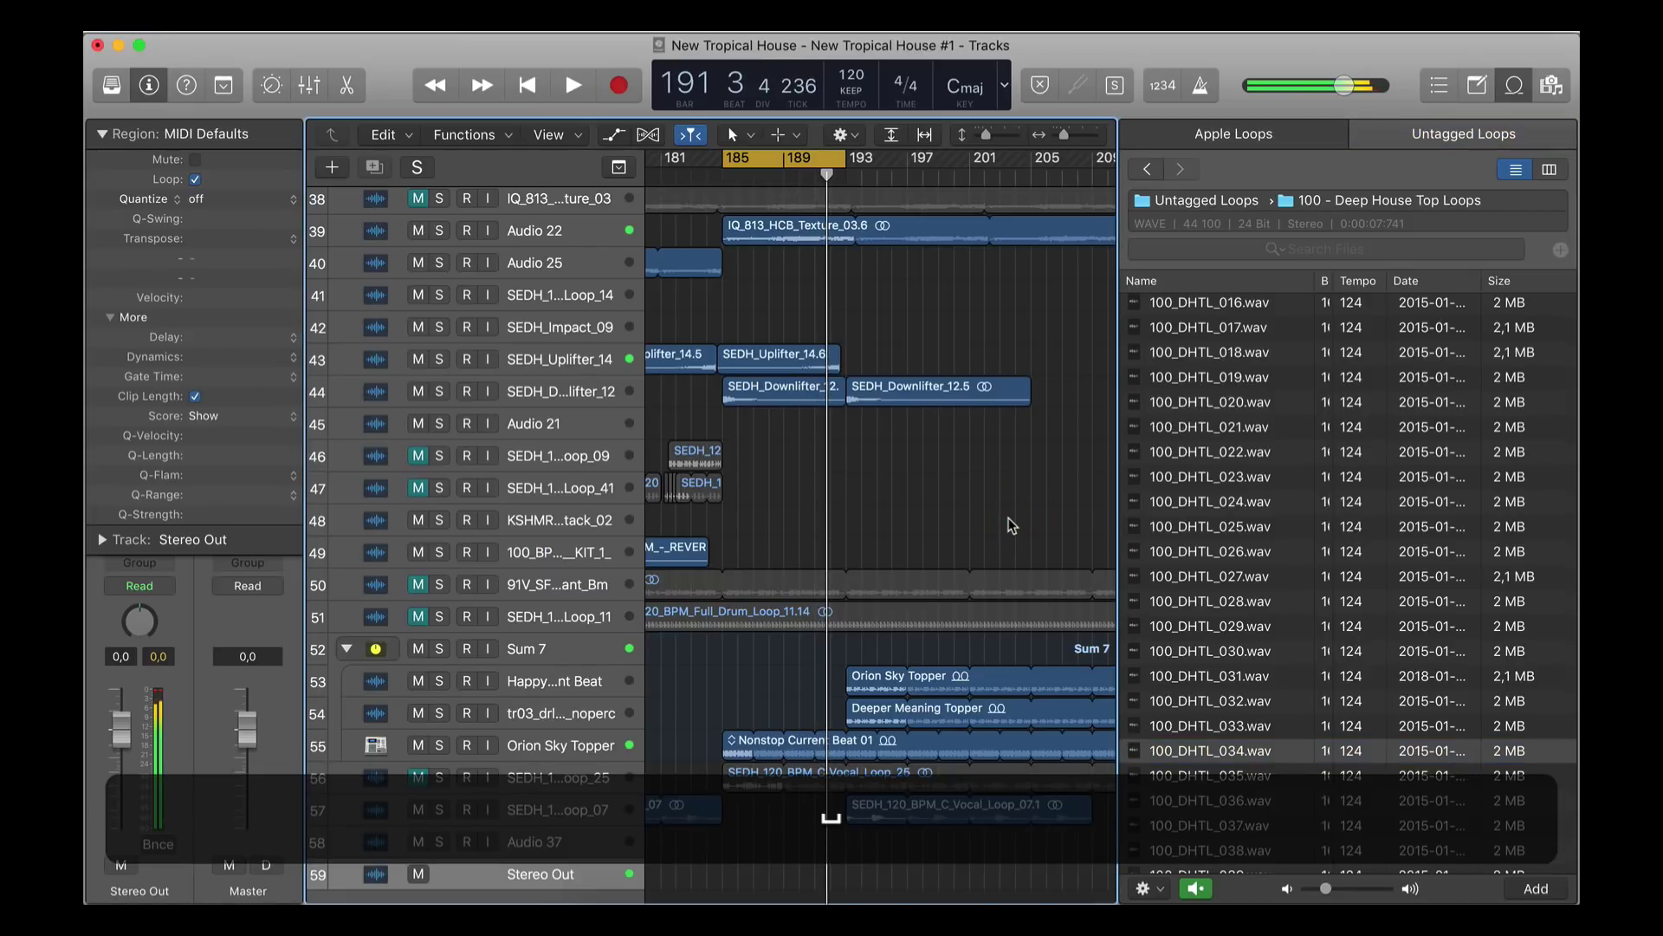